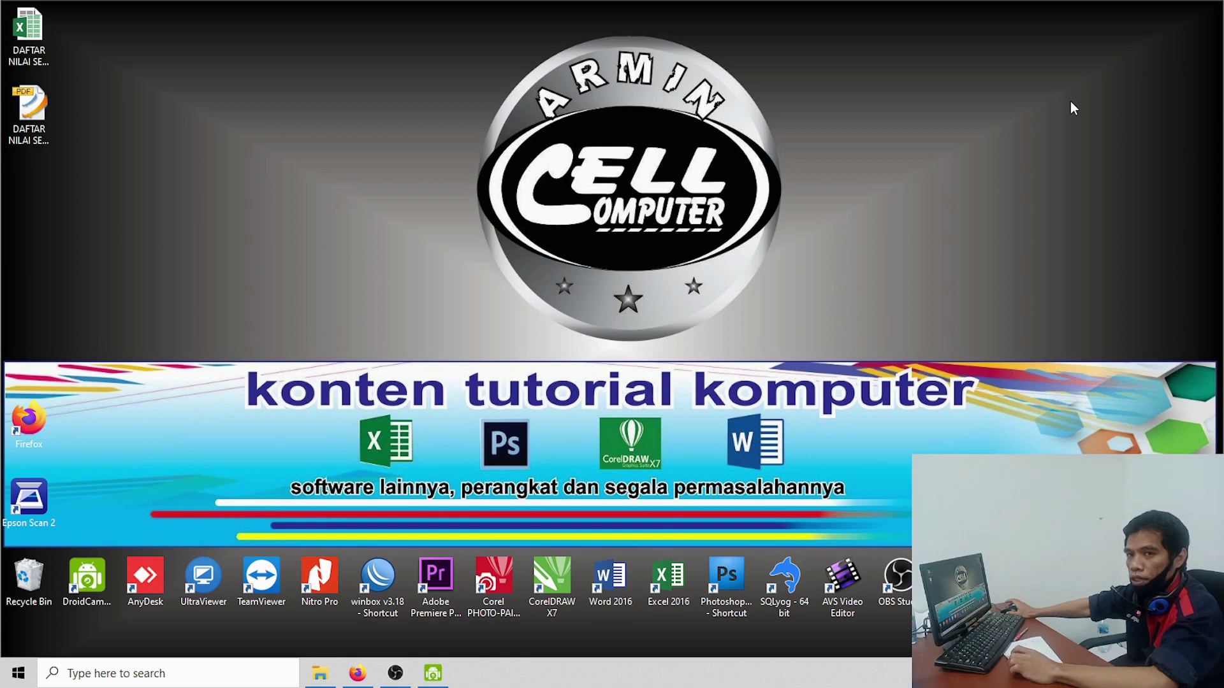
Step: Refresh the local desktop repeatedly from its right-click menu
right_click(1069, 101)
click(1089, 152)
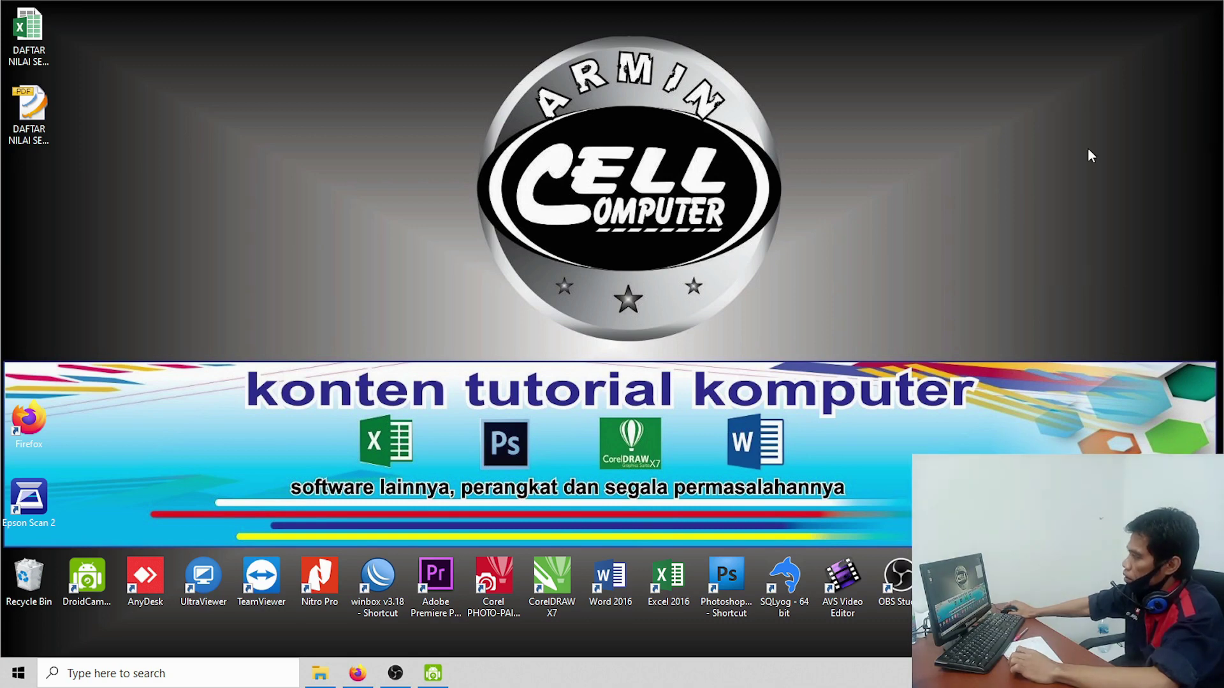
right_click(1056, 100)
click(1077, 146)
right_click(1055, 100)
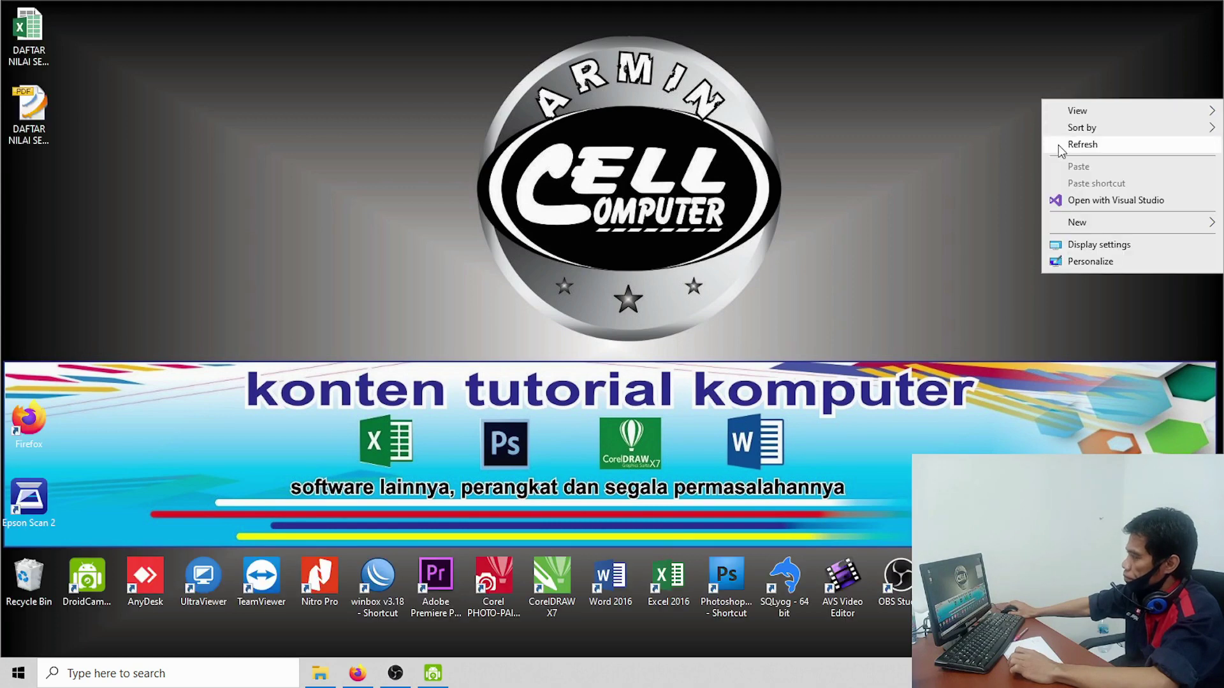
click(1077, 144)
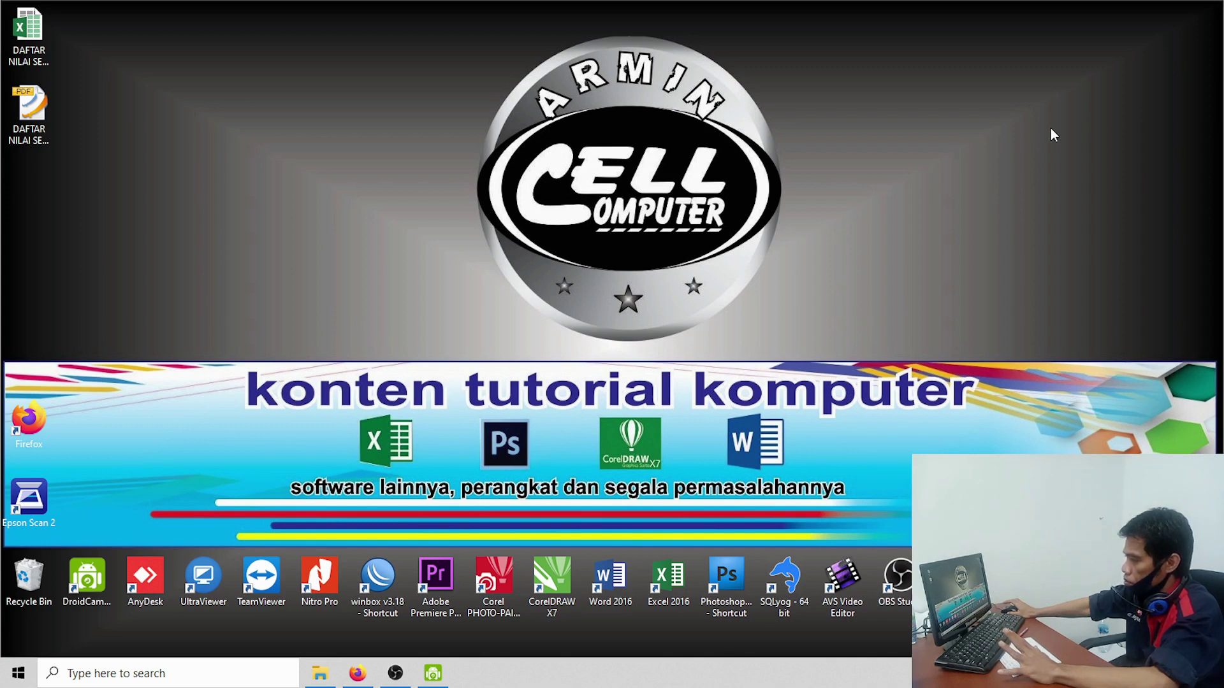
right_click(1052, 131)
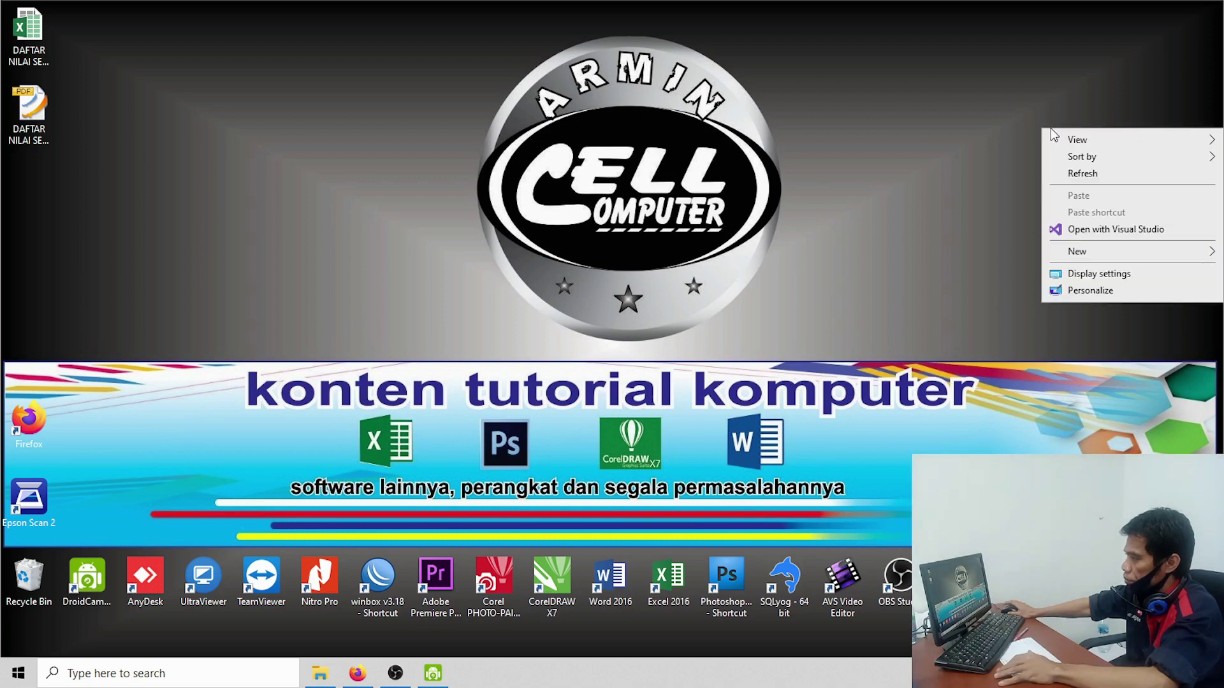
click(1065, 170)
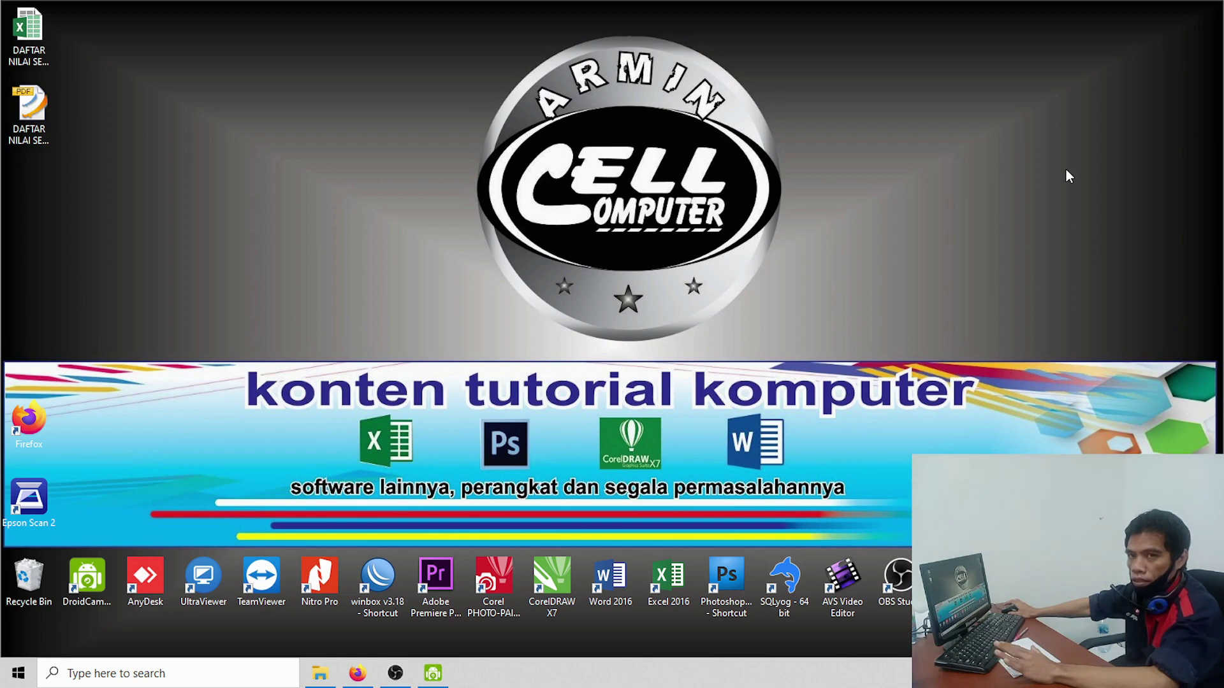
right_click(1033, 155)
click(981, 153)
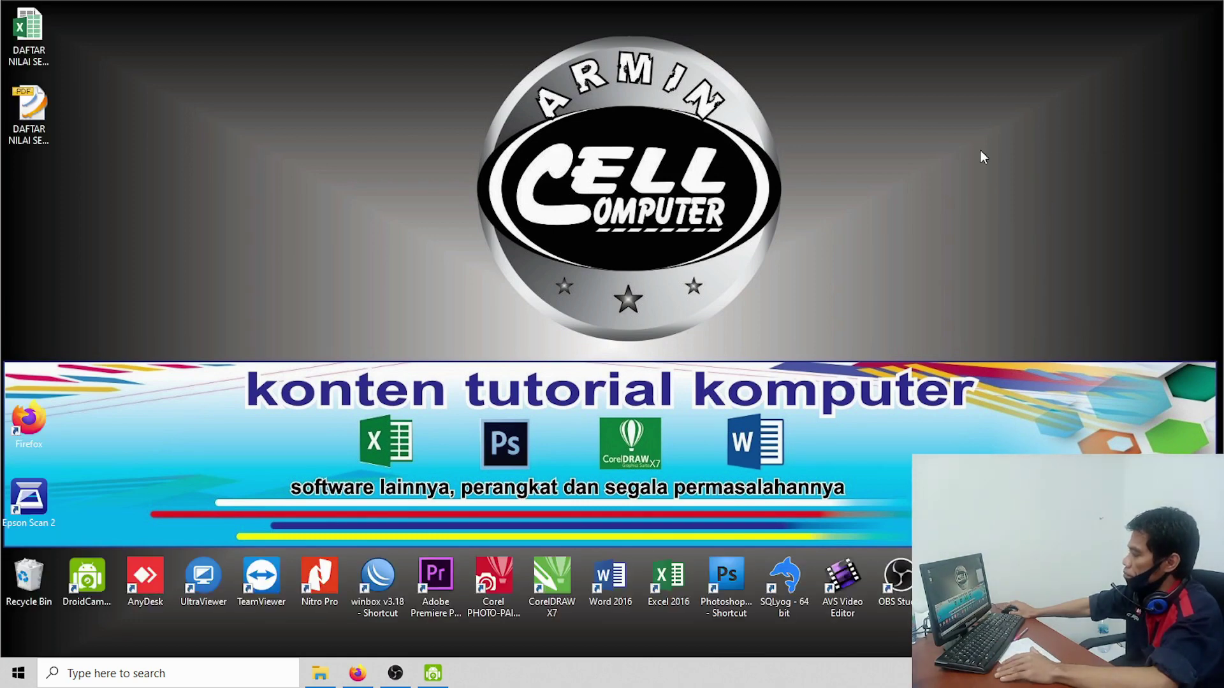
right_click(923, 116)
click(948, 162)
right_click(919, 112)
click(946, 159)
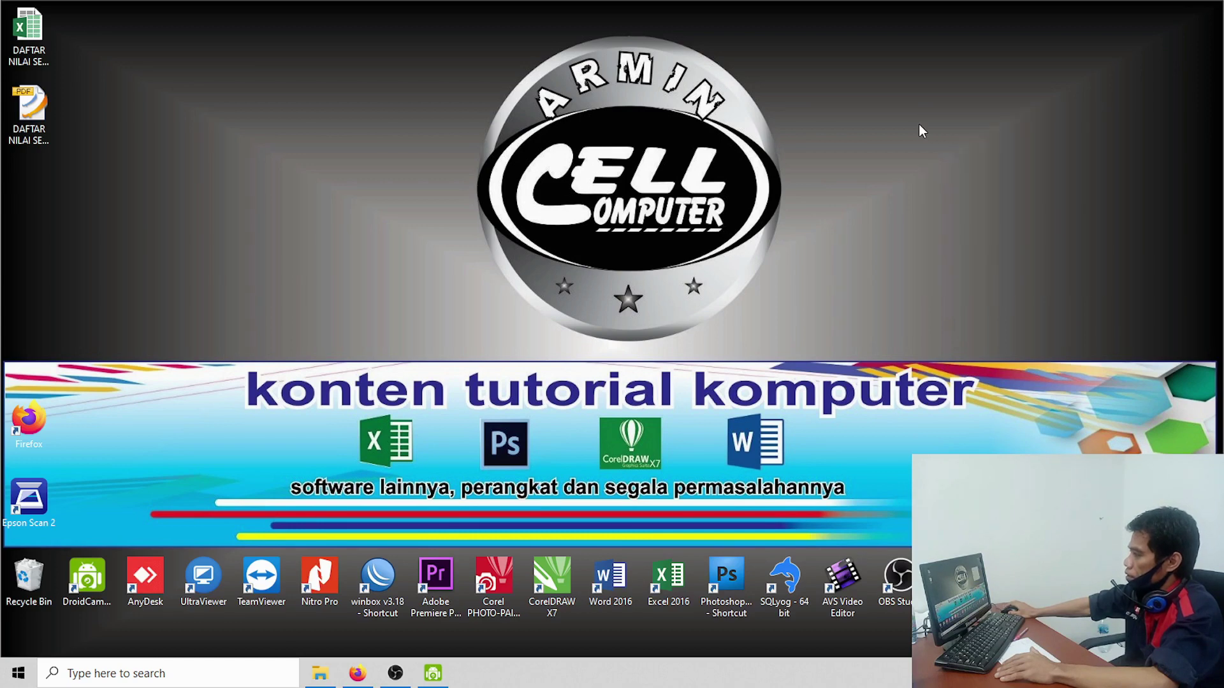
right_click(919, 124)
click(947, 171)
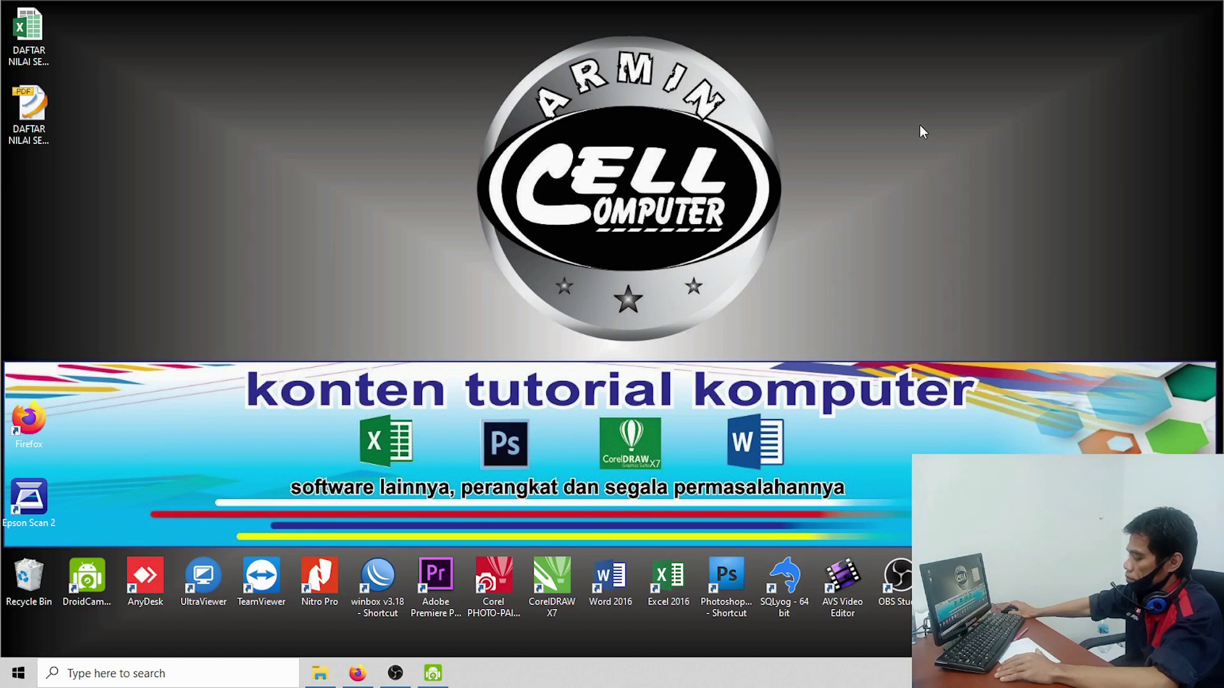
right_click(873, 113)
click(903, 160)
right_click(896, 147)
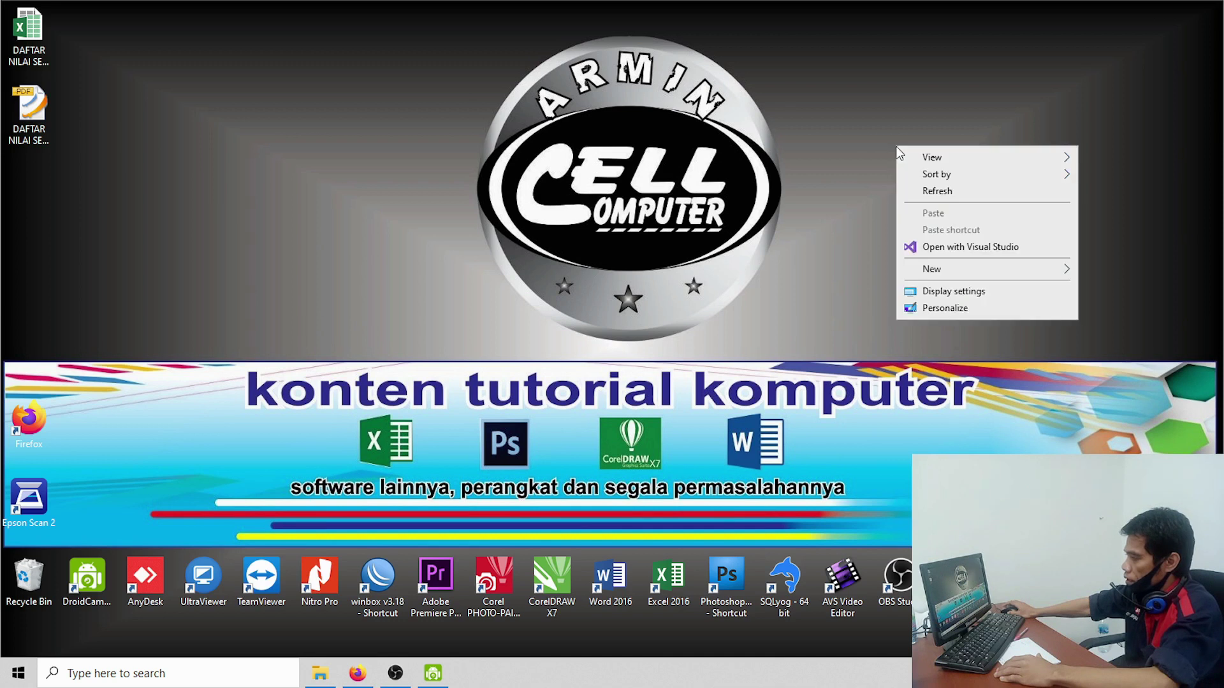
click(924, 190)
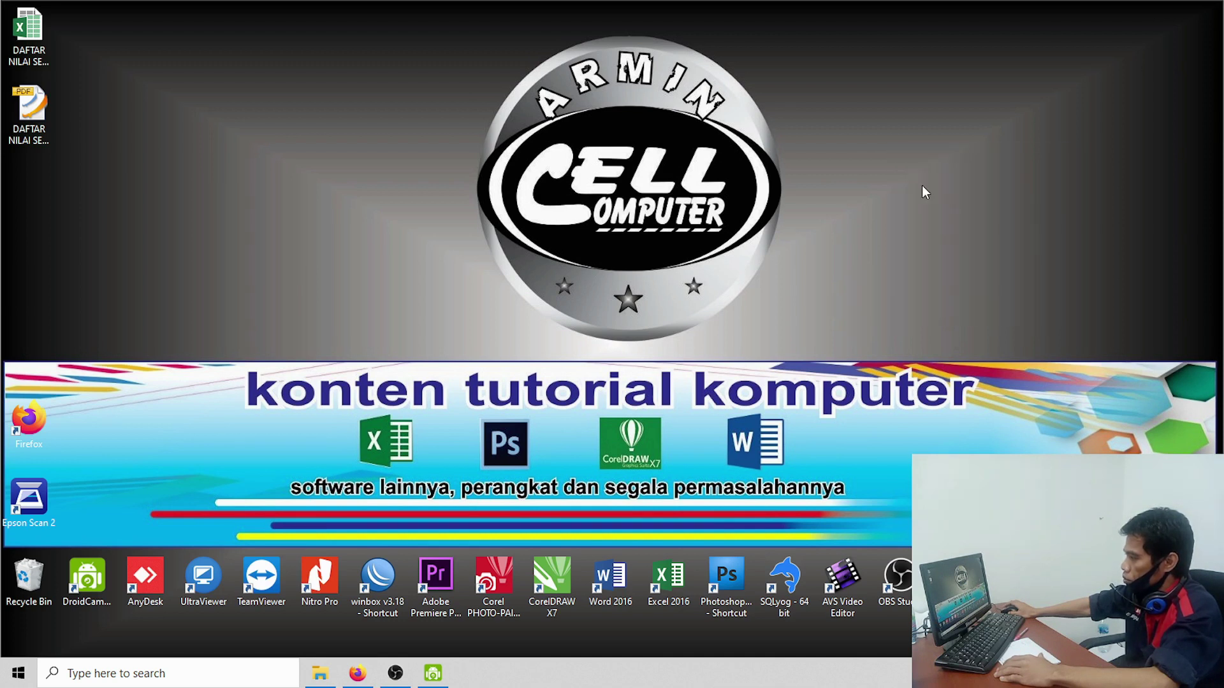
right_click(901, 128)
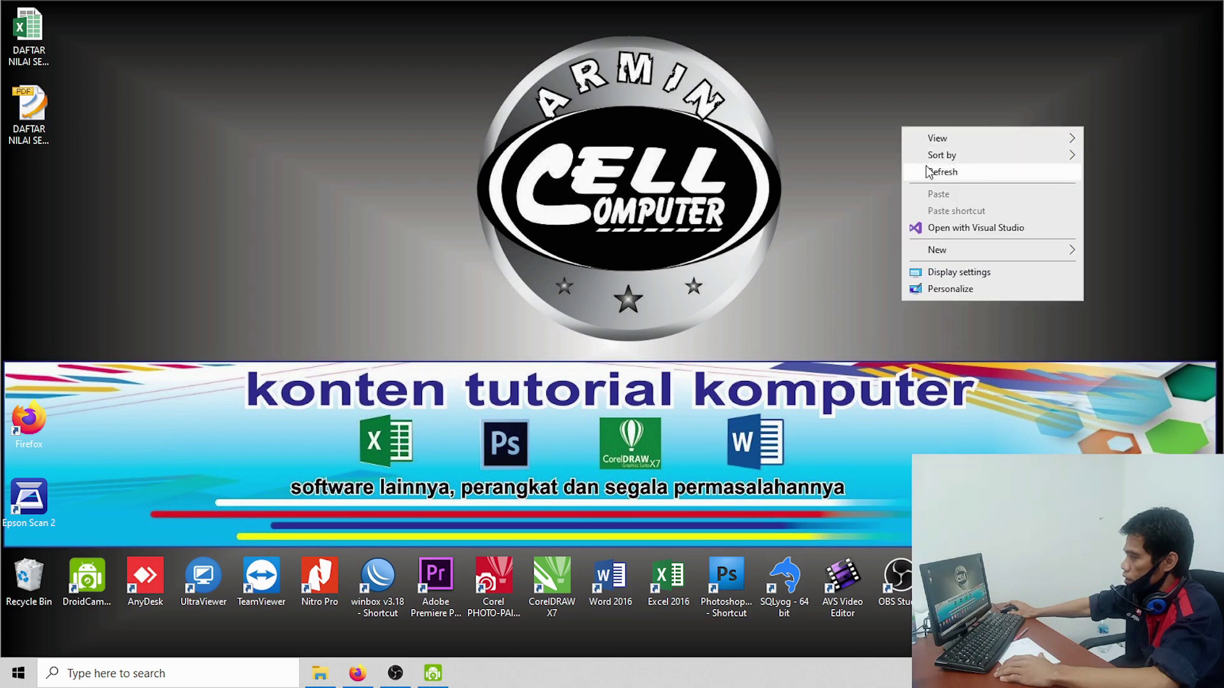
click(938, 172)
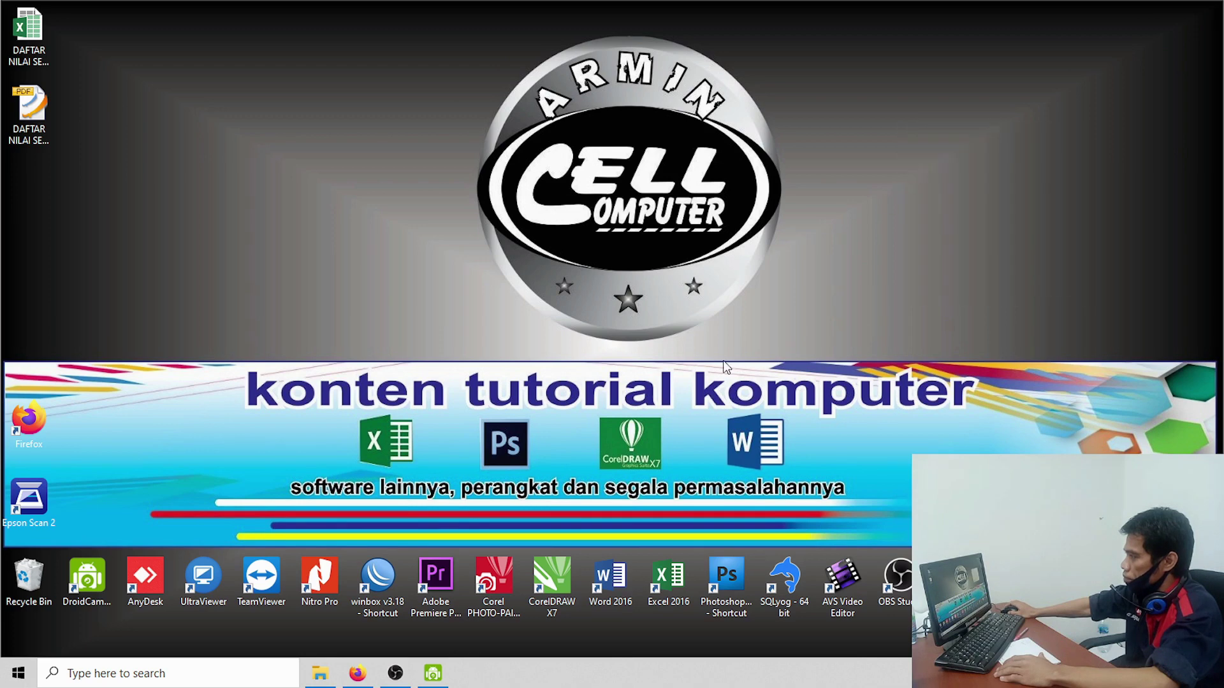
Step: Launch UltraViewer from its desktop shortcut and move its window near the top of the screen
click(201, 594)
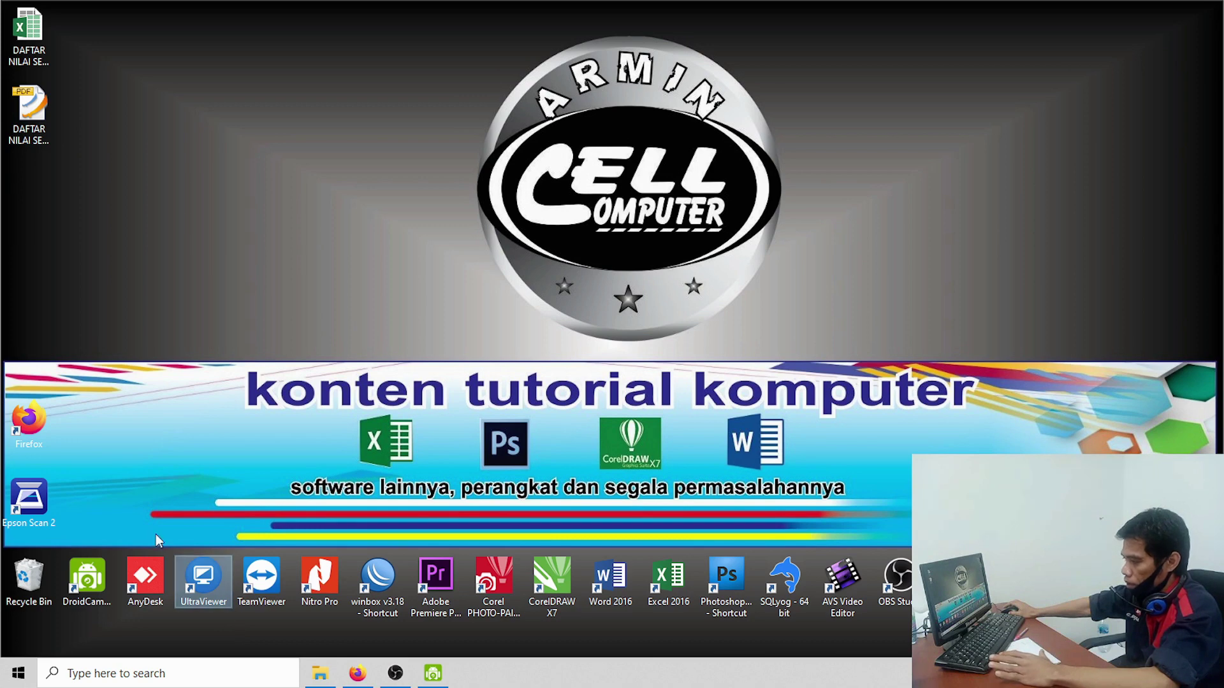
right_click(104, 450)
click(130, 491)
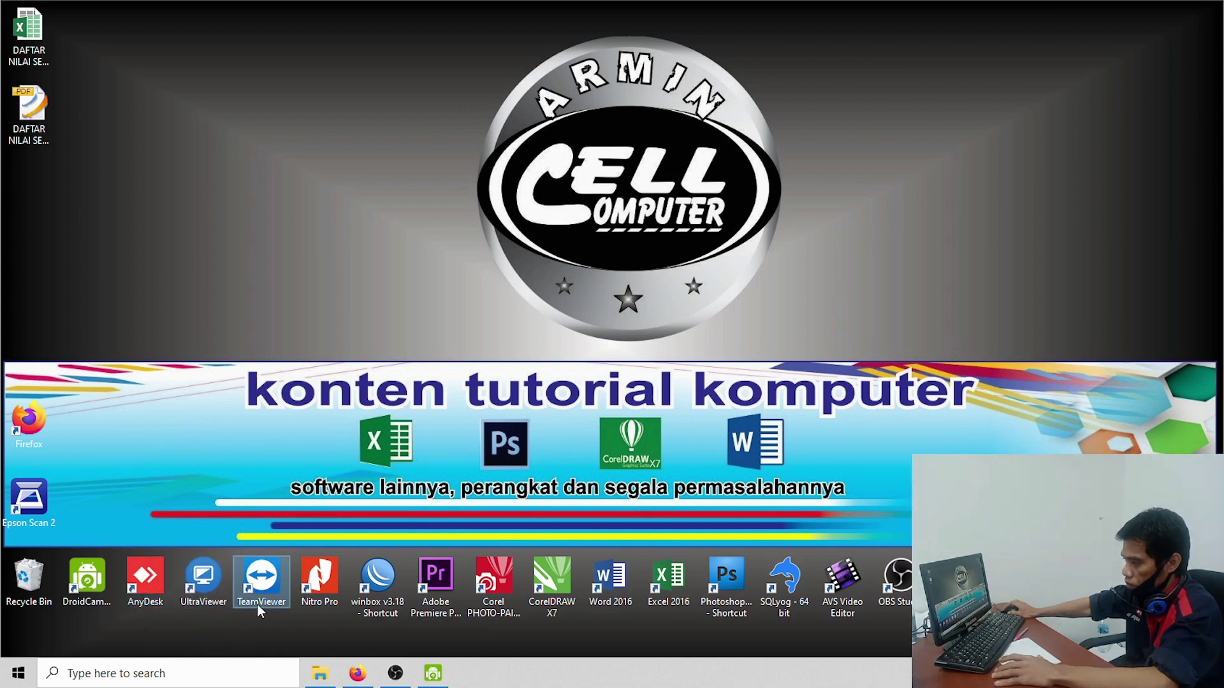
right_click(275, 292)
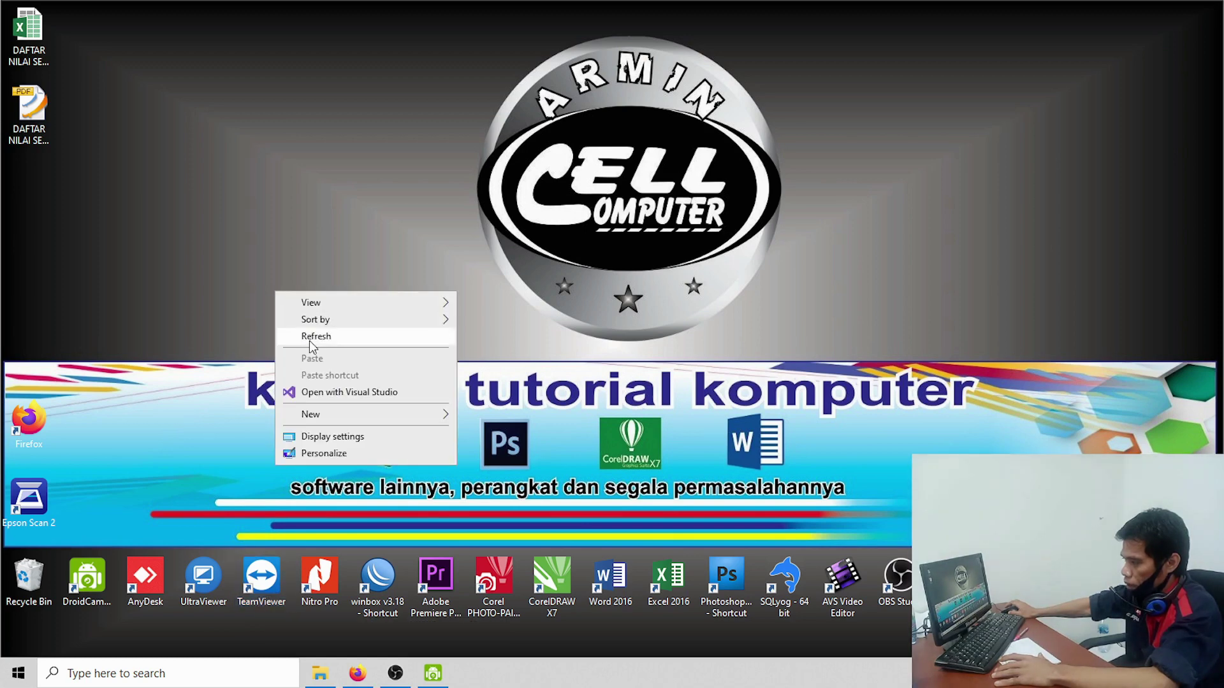
click(309, 340)
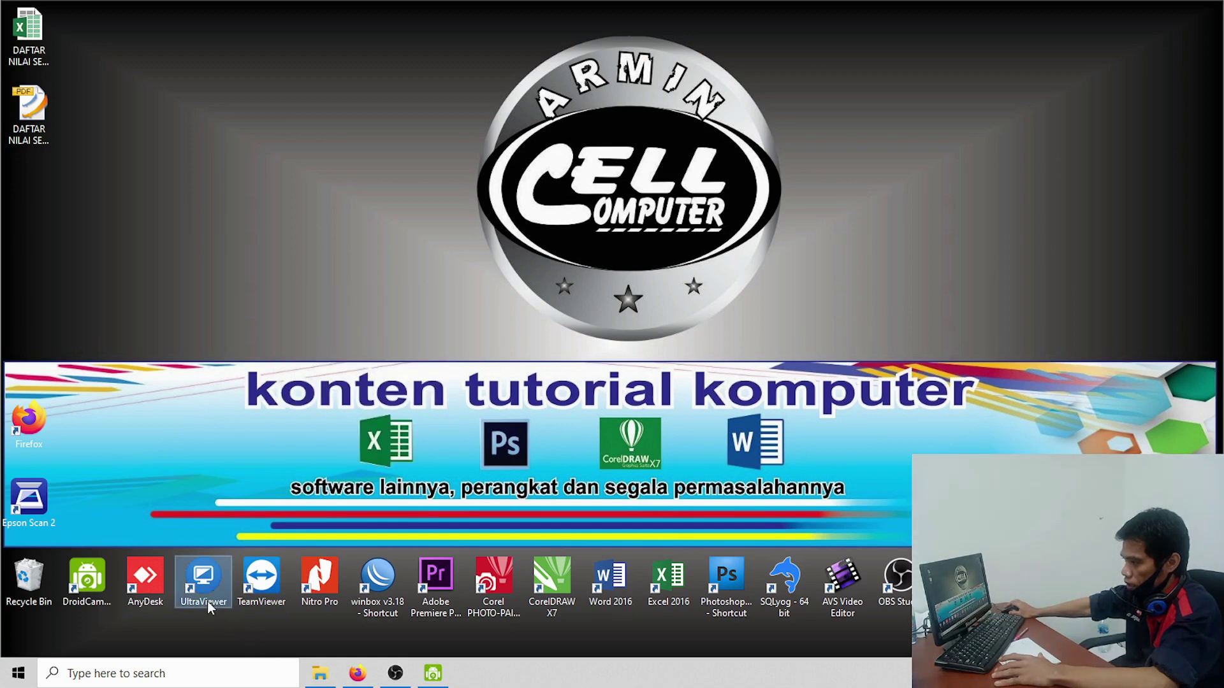
right_click(217, 313)
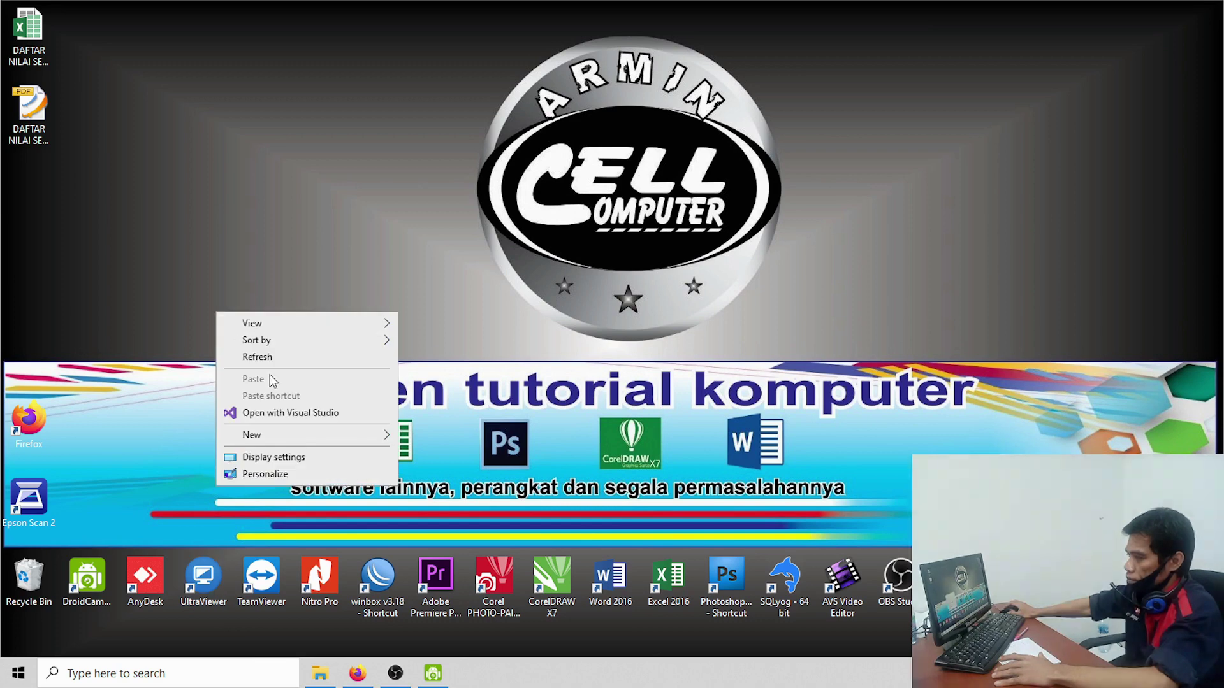
click(290, 355)
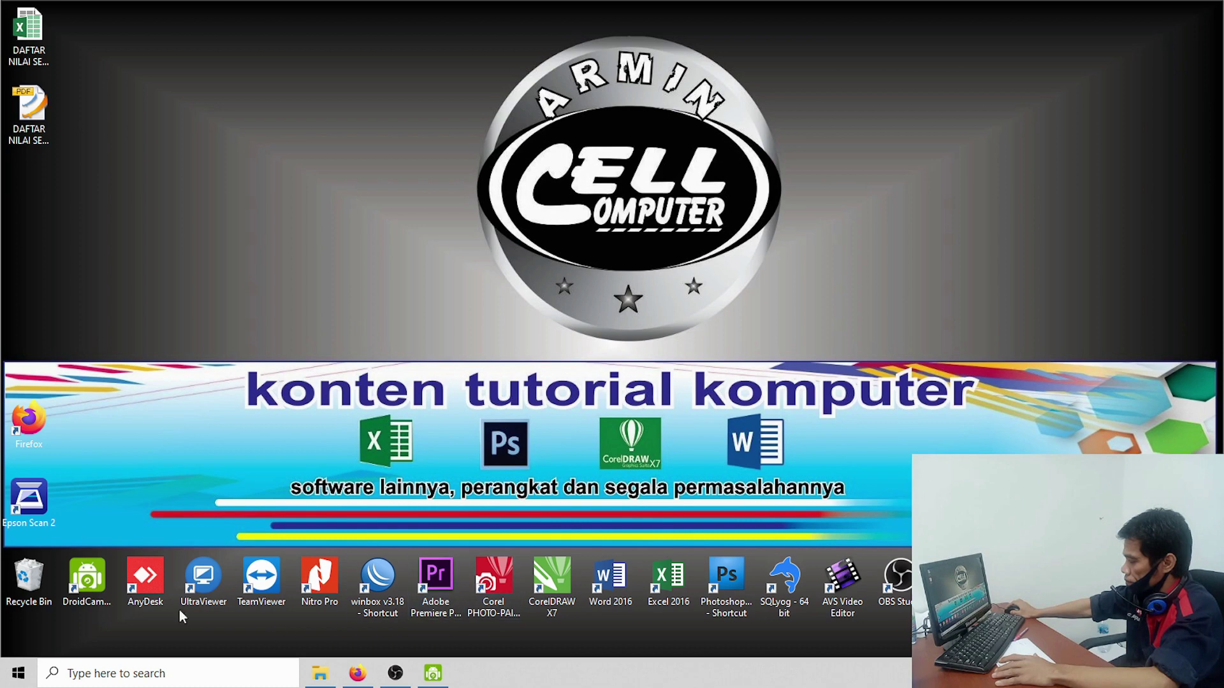
double_click(203, 577)
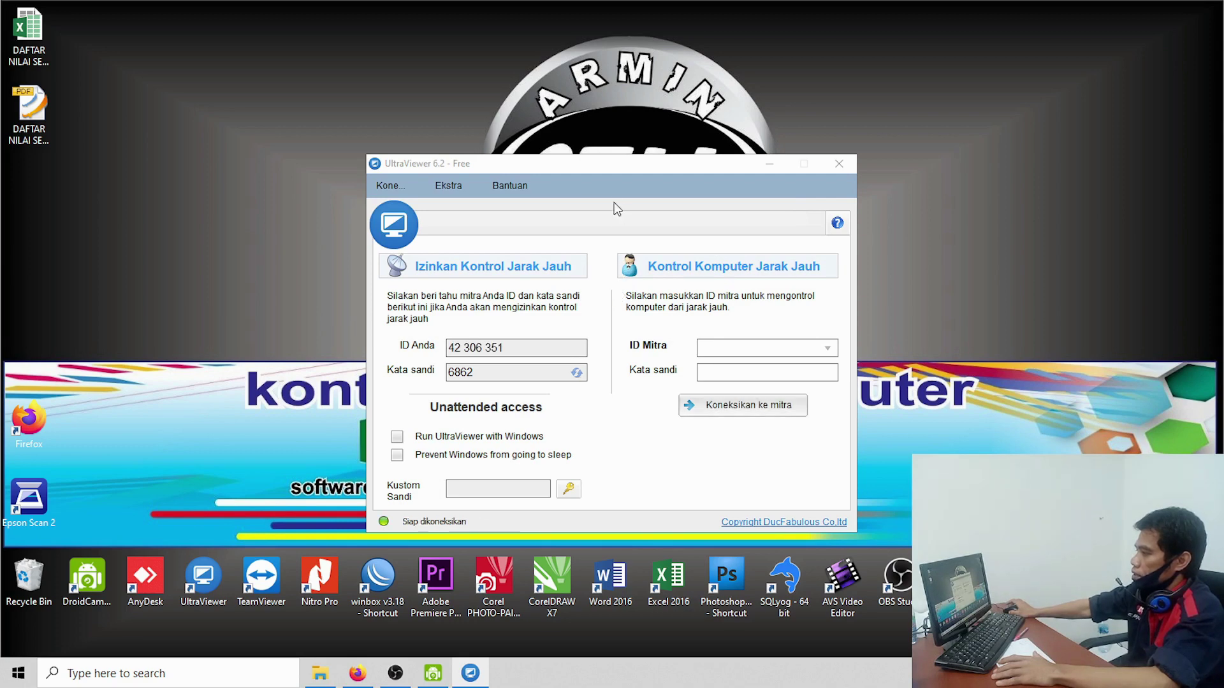
drag(621, 168, 624, 74)
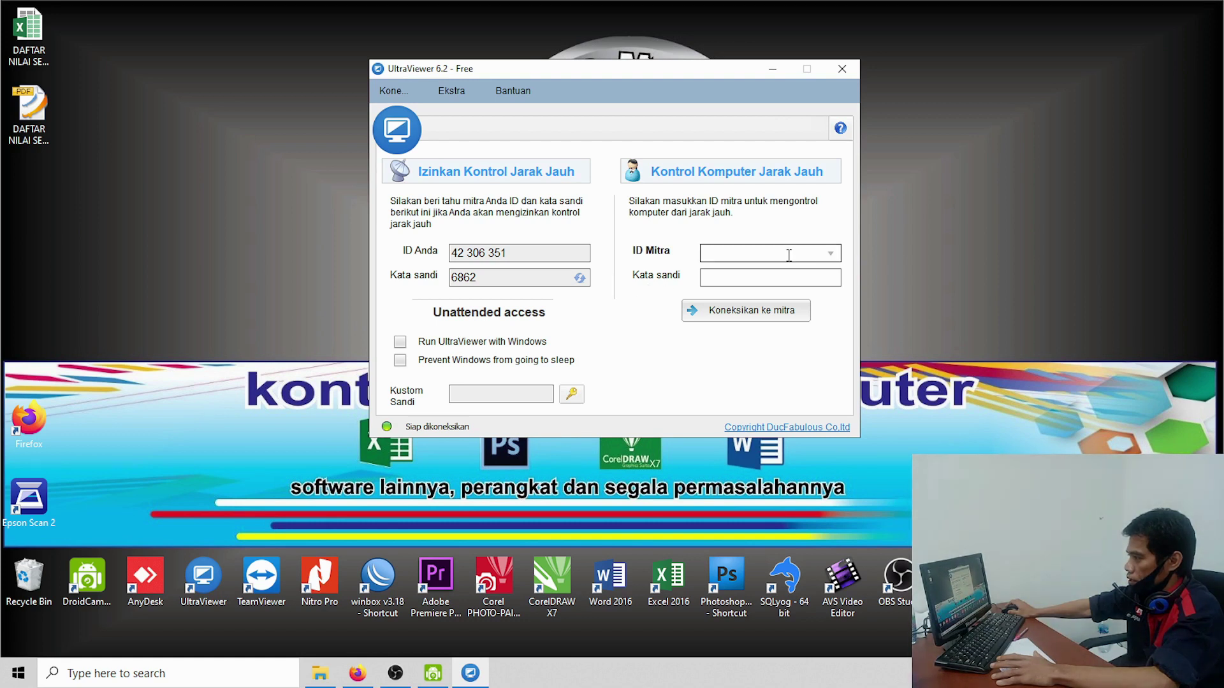
Step: Enter the partner computer's ID and password, then connect to TES_SERVICE
click(739, 256)
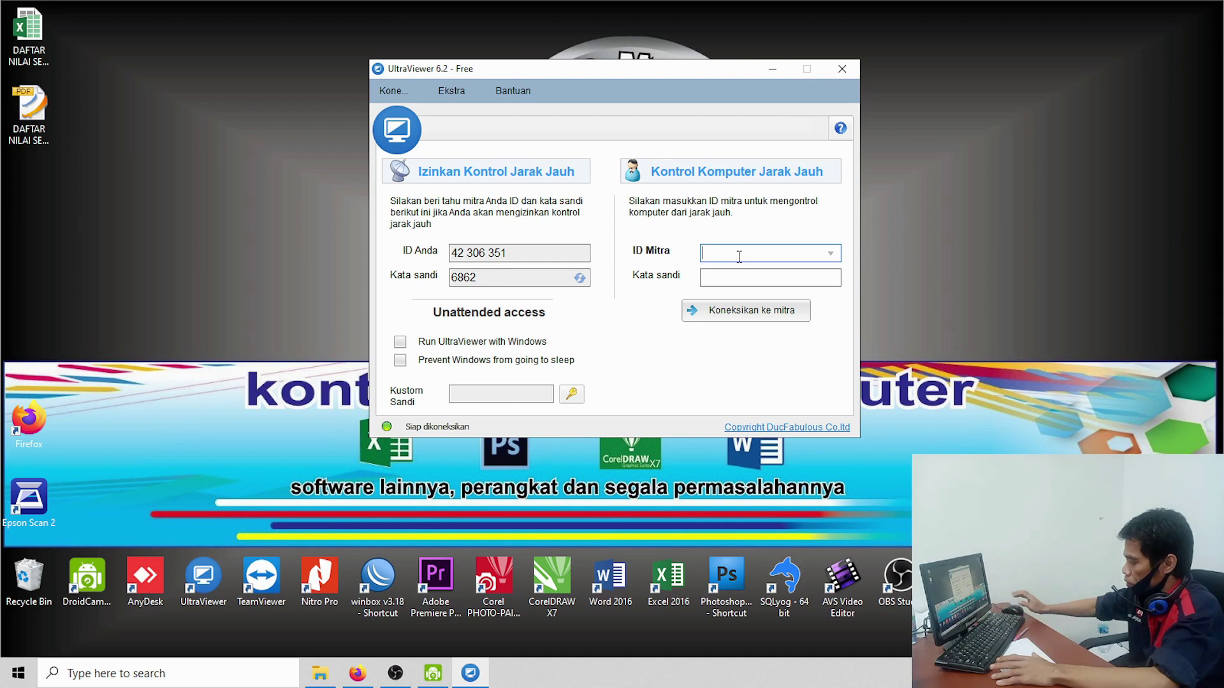
text(42)
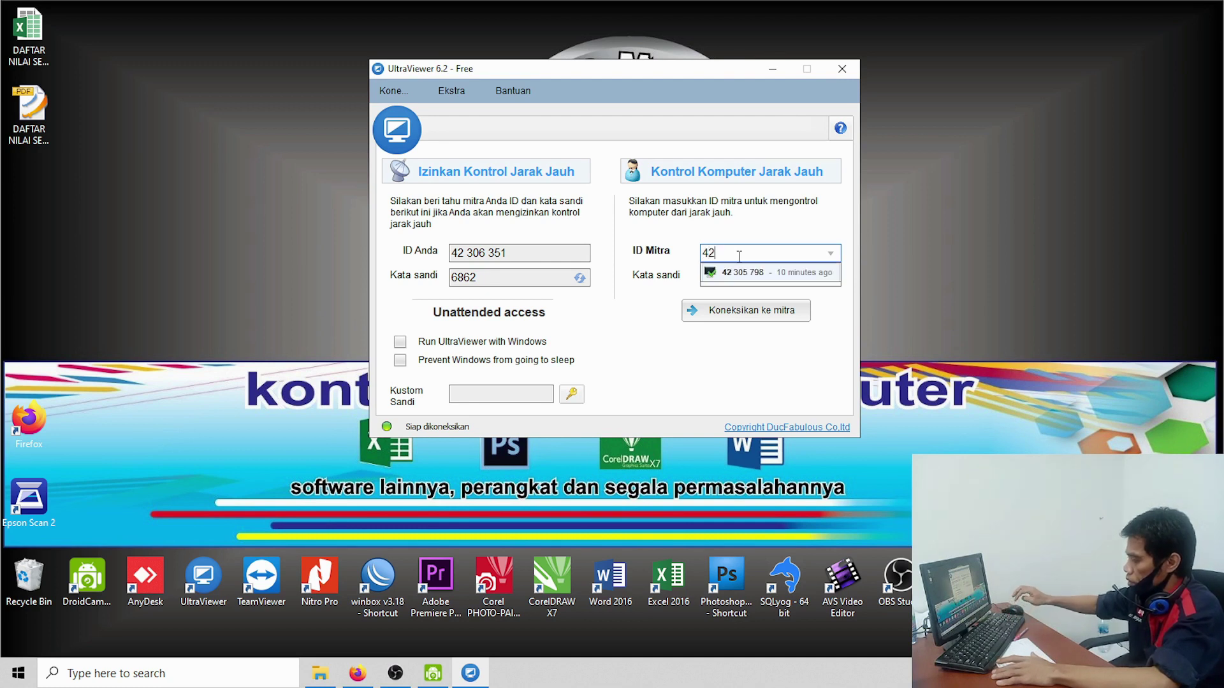
text(305798)
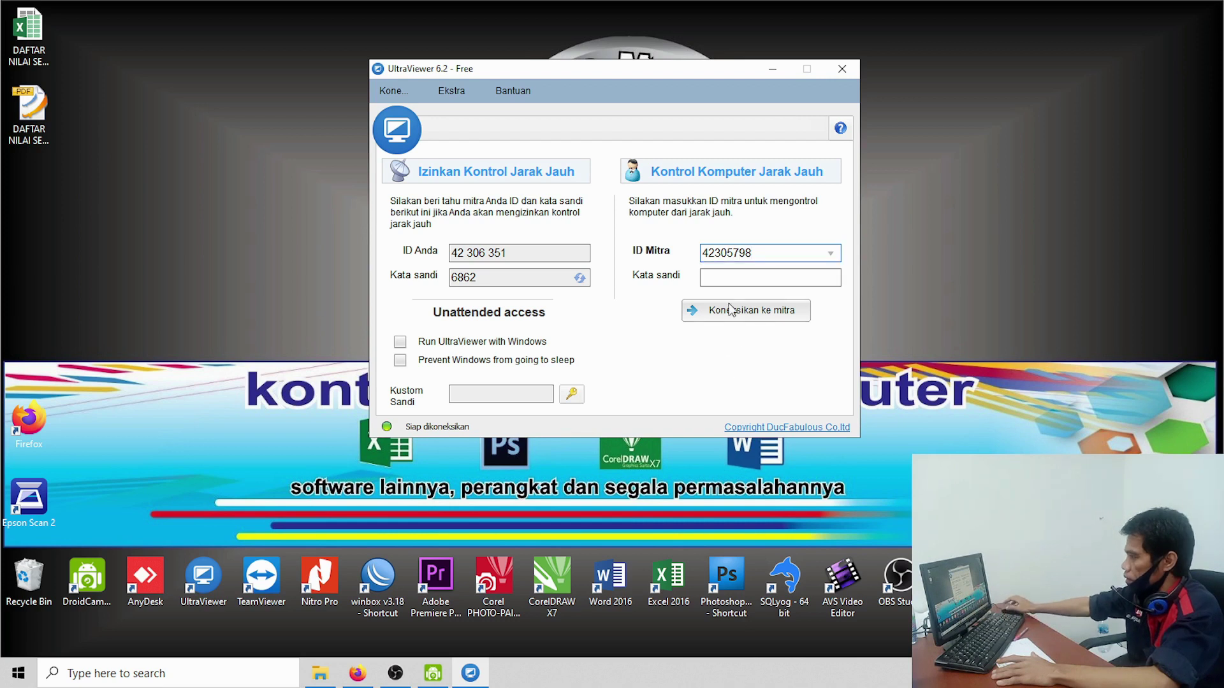
click(724, 281)
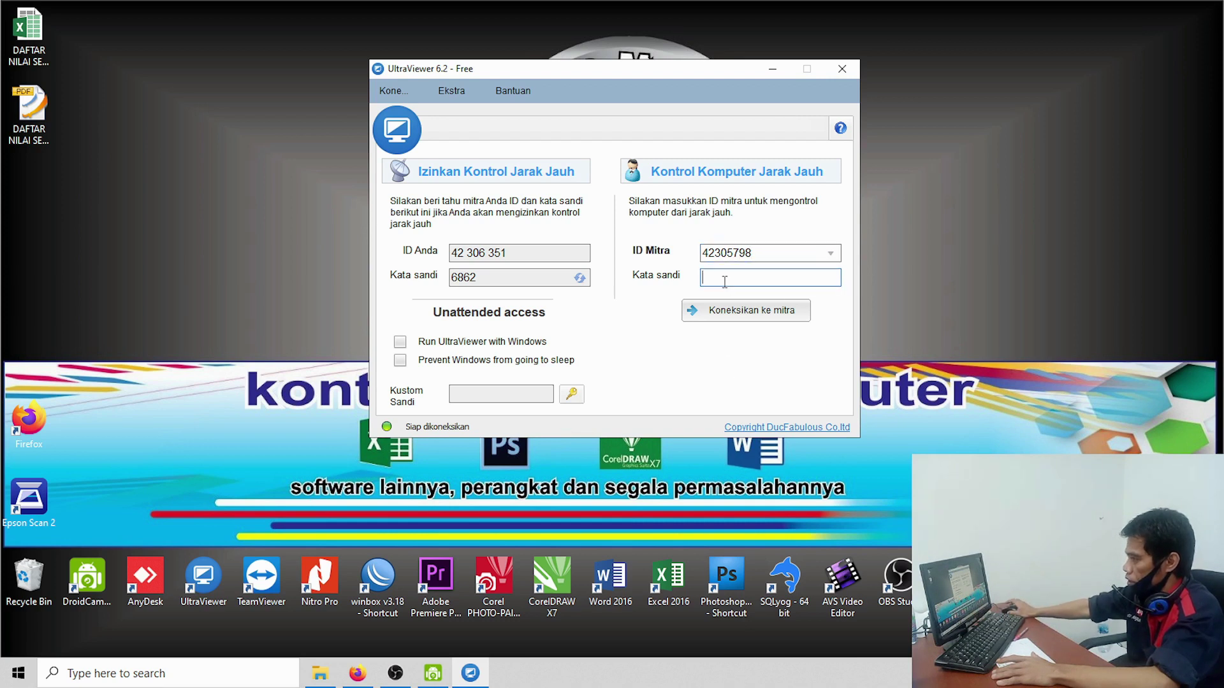
text(••)
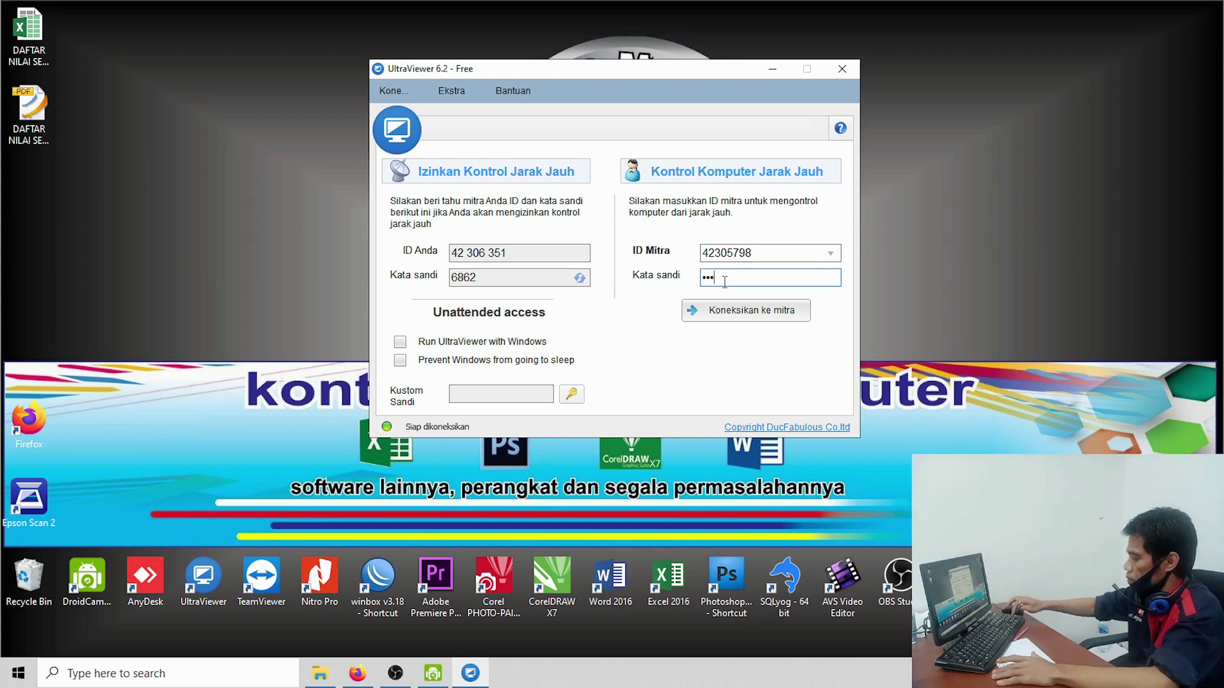
text(••)
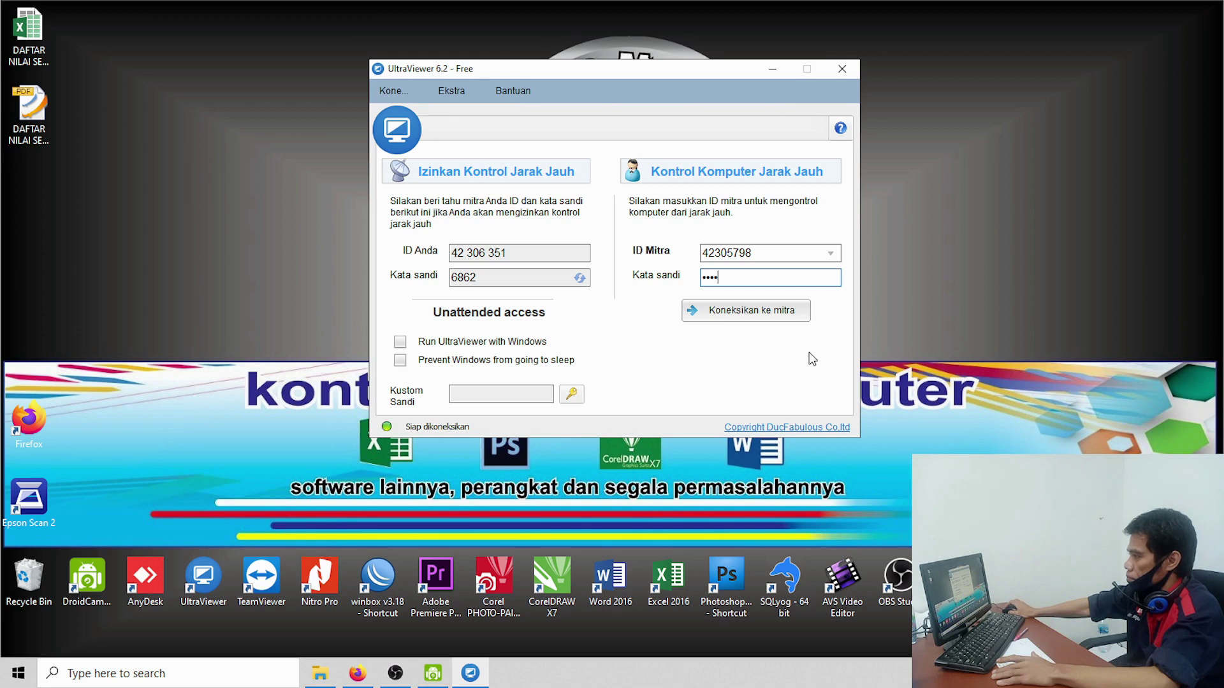
click(743, 315)
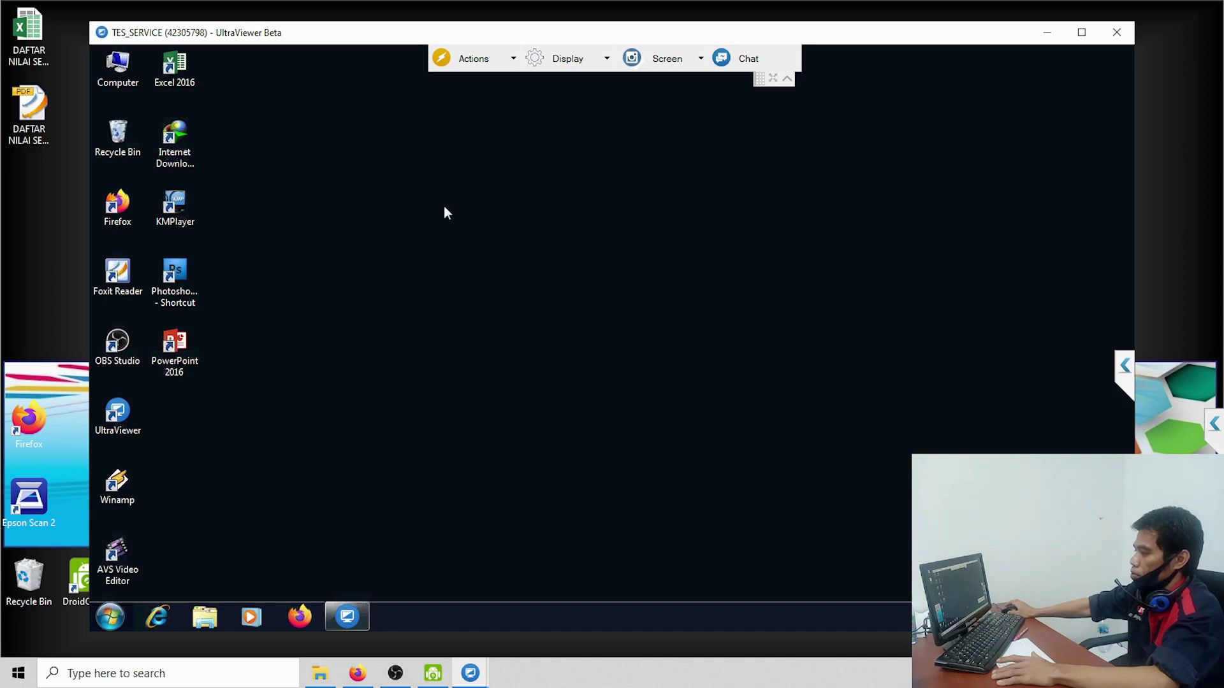
Step: Reposition the session window, check the remote Start menu, and refresh the remote desktop
drag(341, 34, 355, 26)
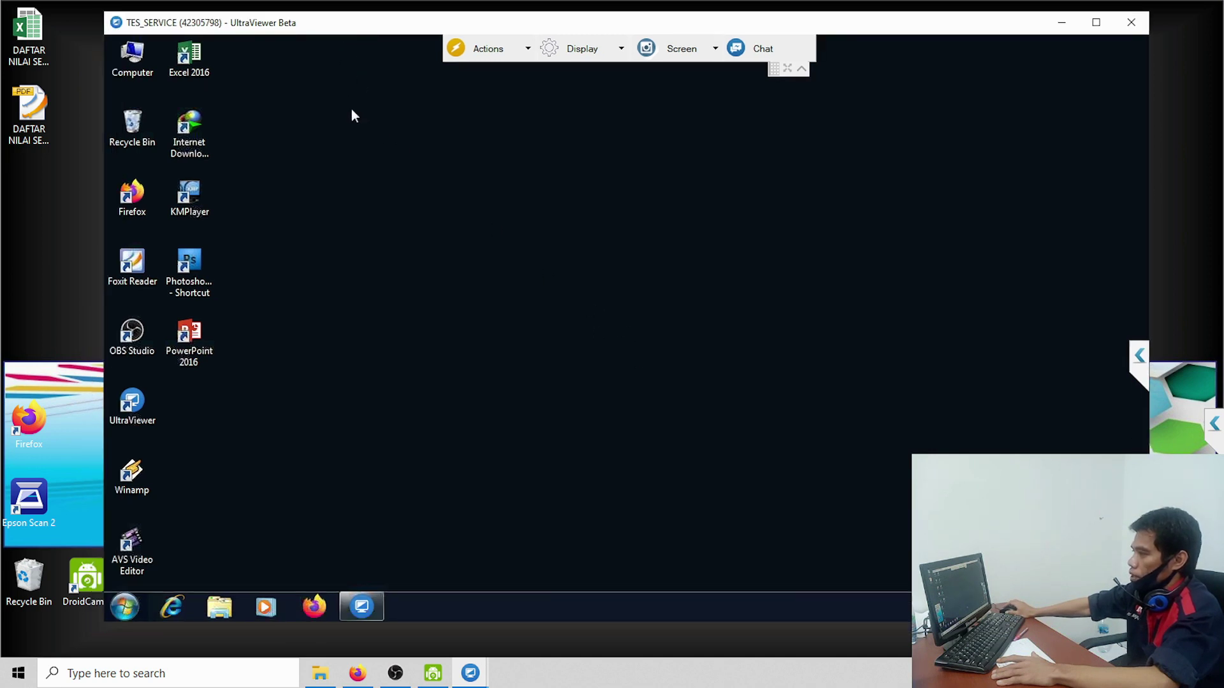
click(122, 610)
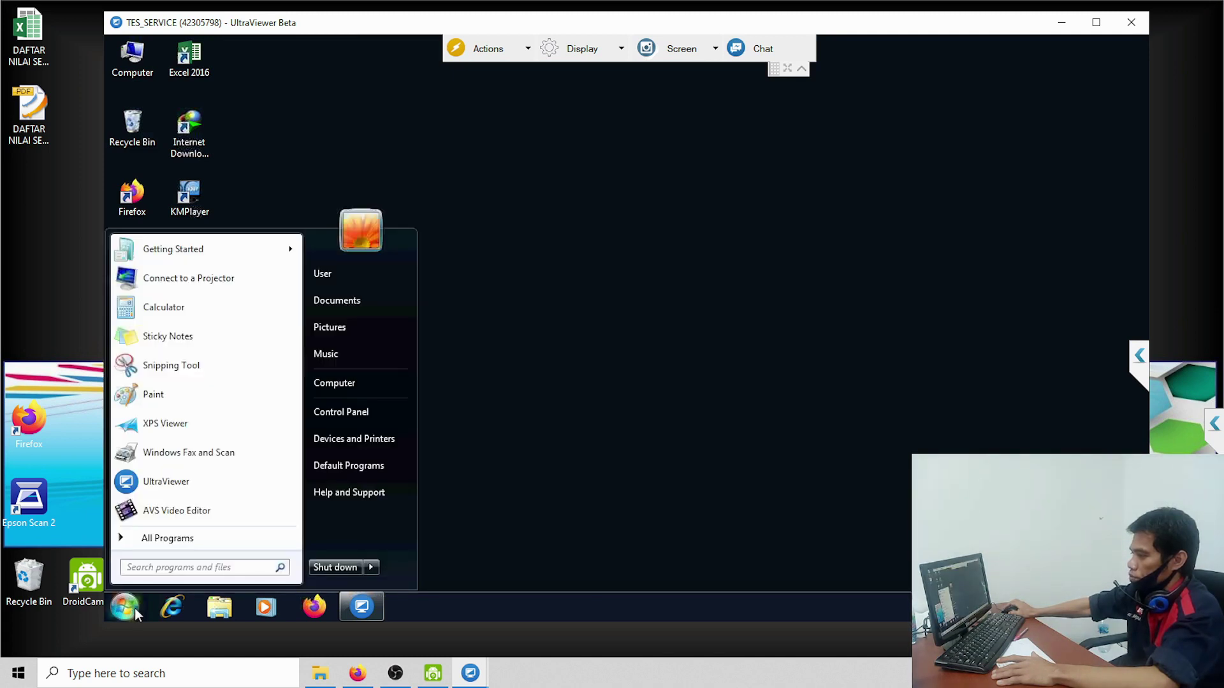
click(614, 256)
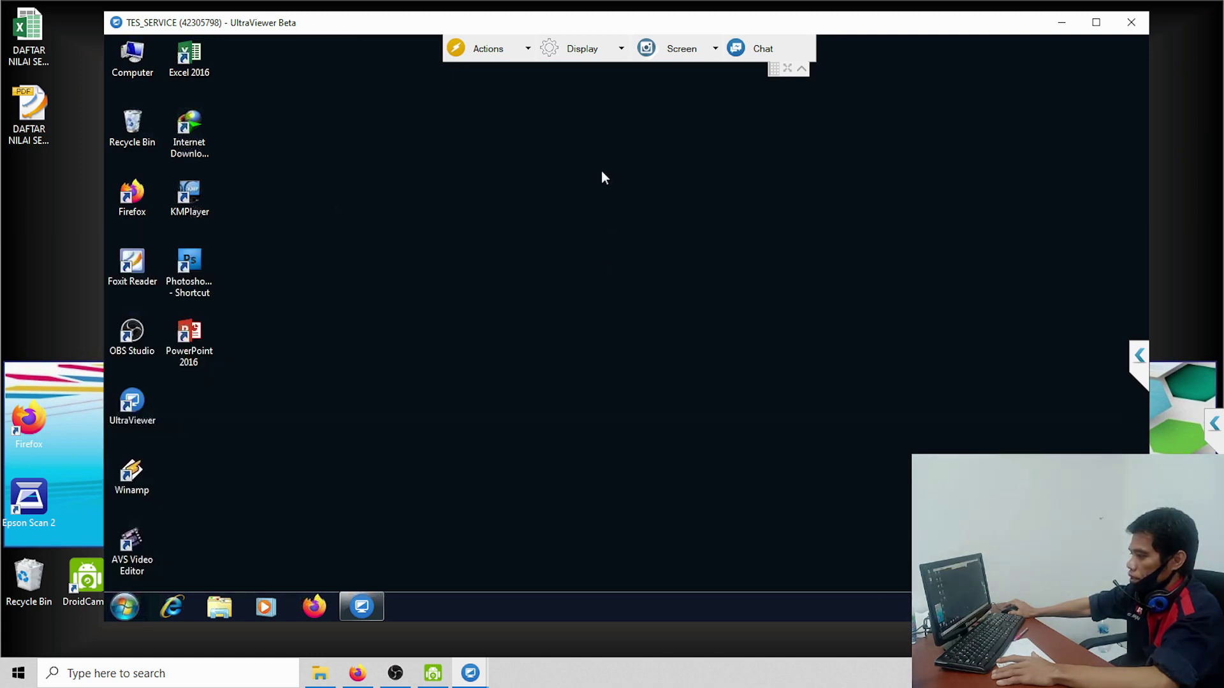
right_click(602, 171)
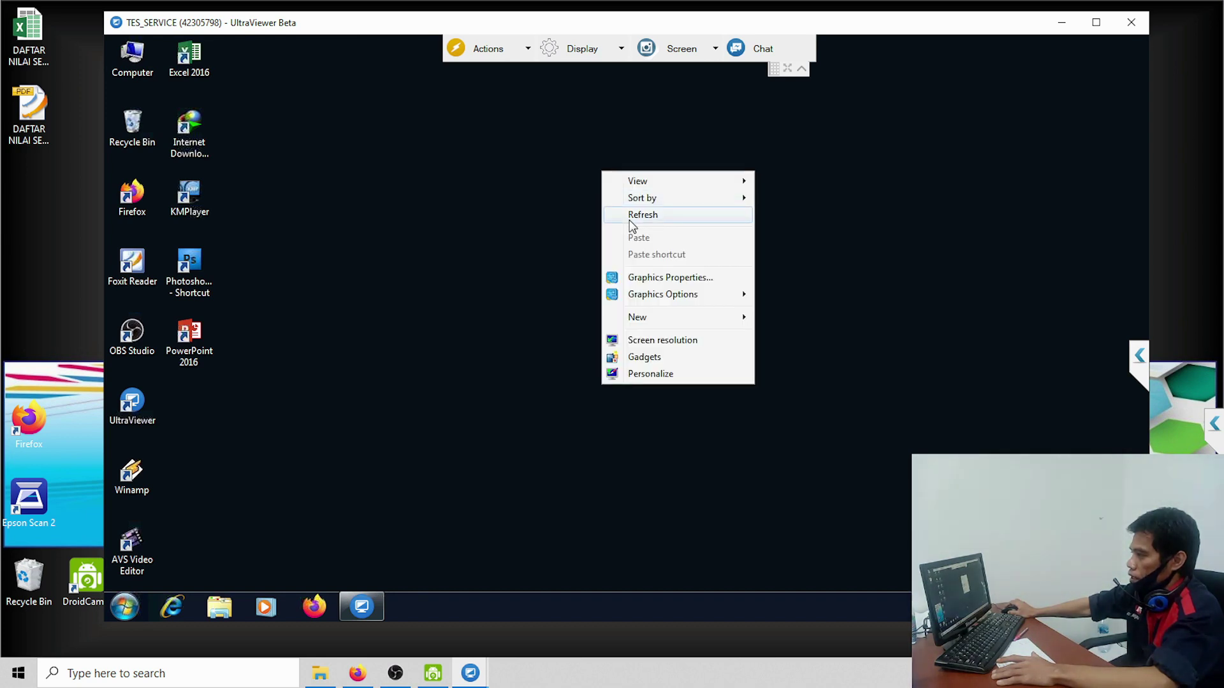
click(631, 220)
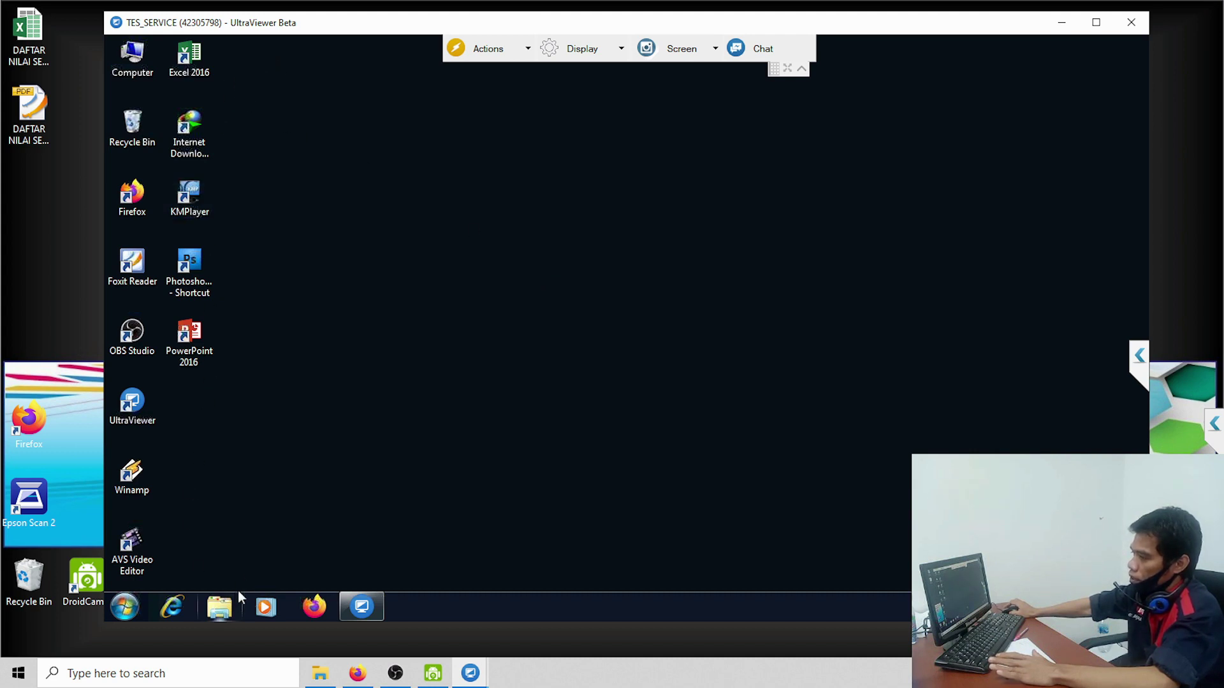
Step: Browse the remote Documents and Music libraries in Explorer, then close Explorer
click(205, 610)
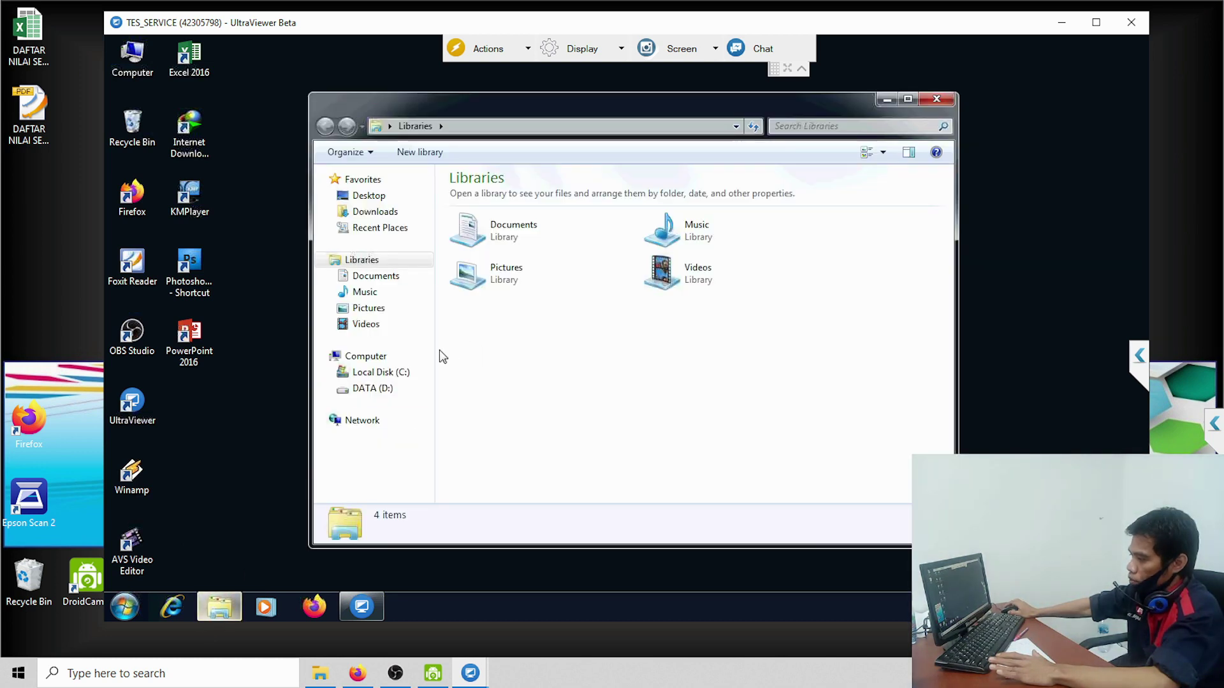
click(369, 276)
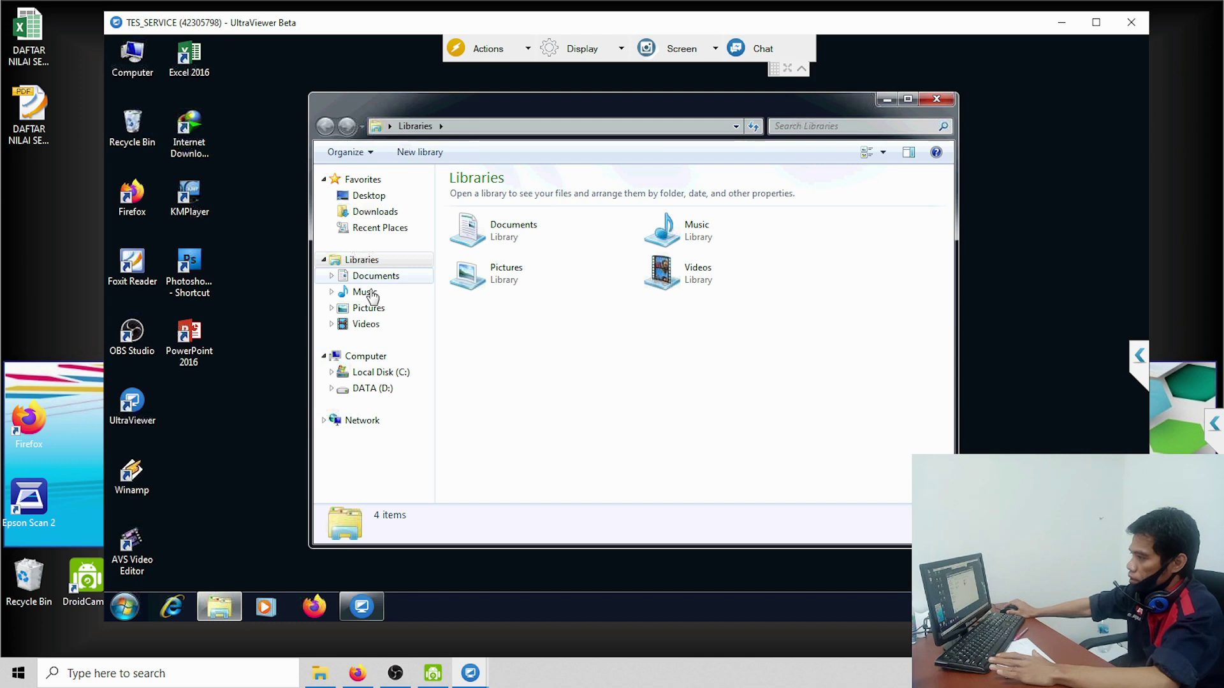
click(370, 293)
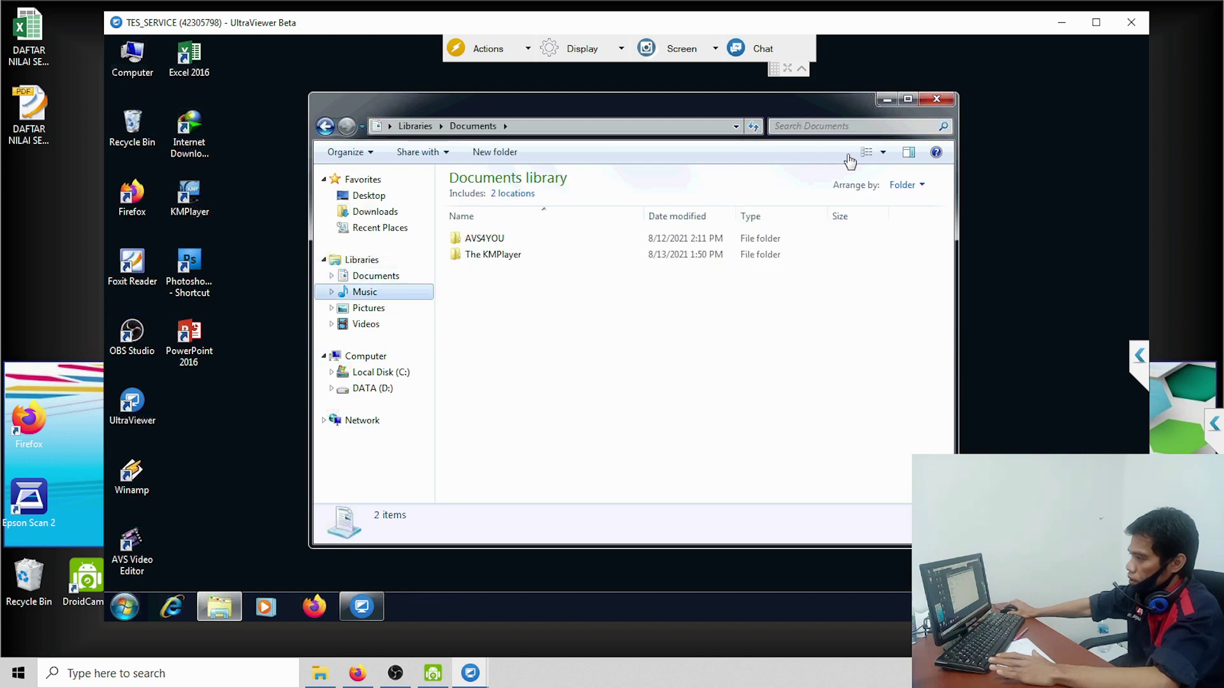
click(935, 100)
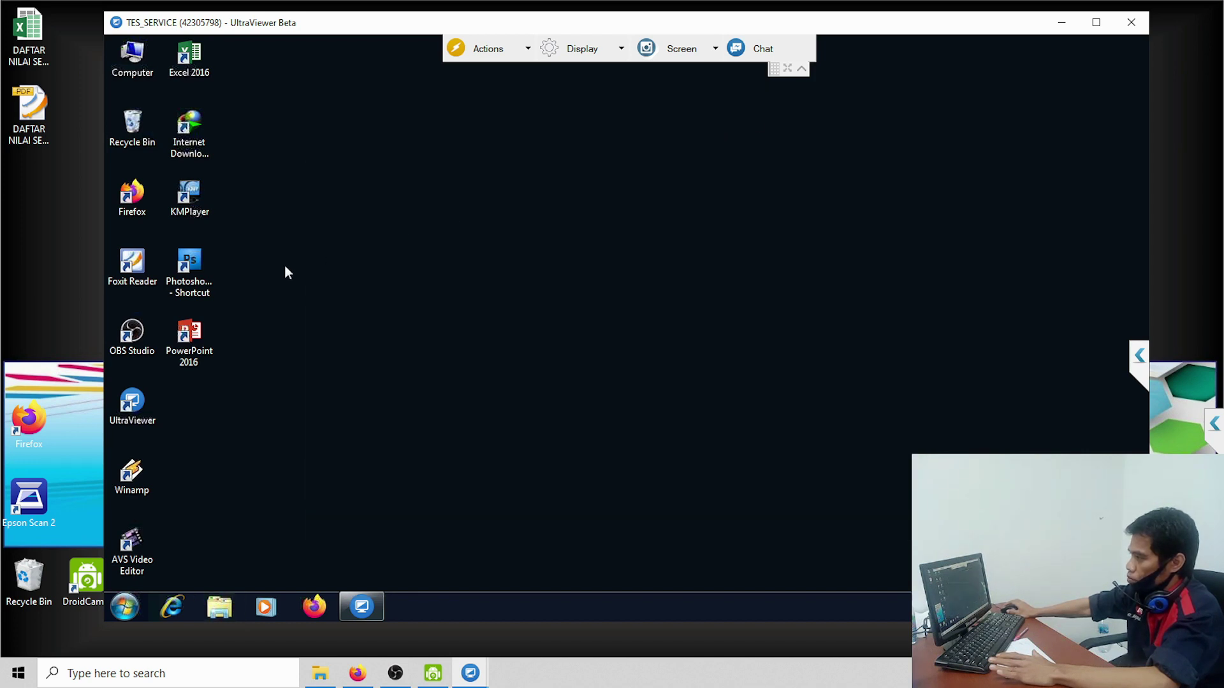
double_click(196, 62)
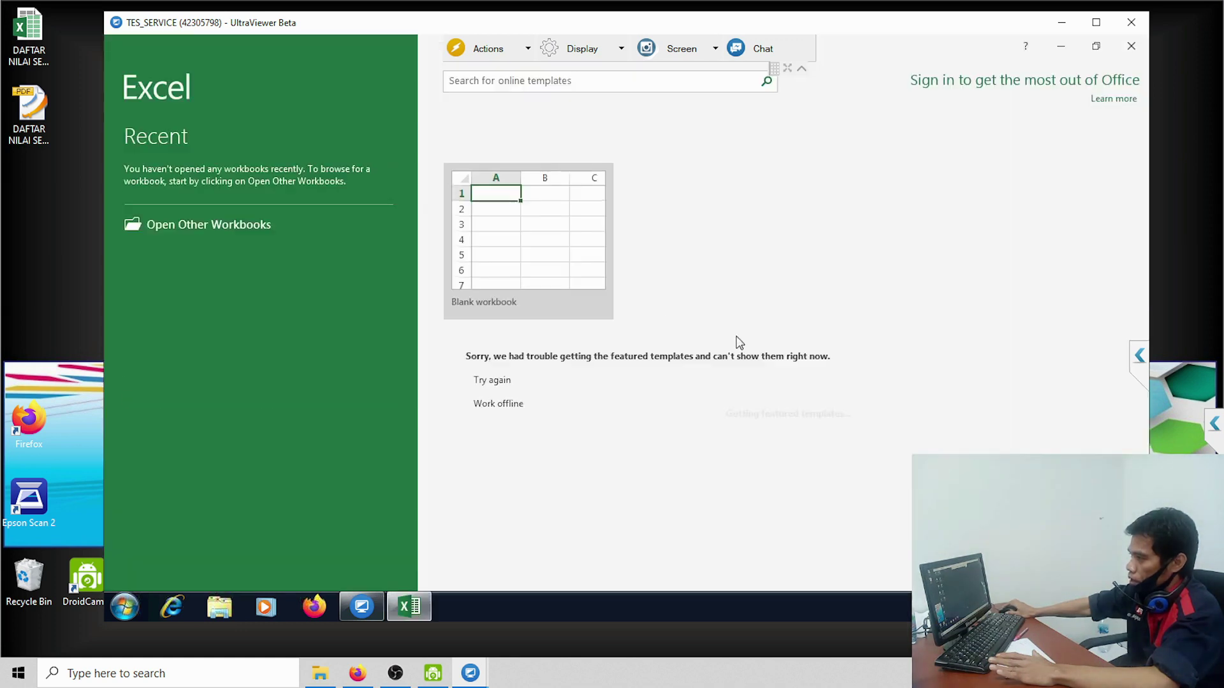
click(552, 262)
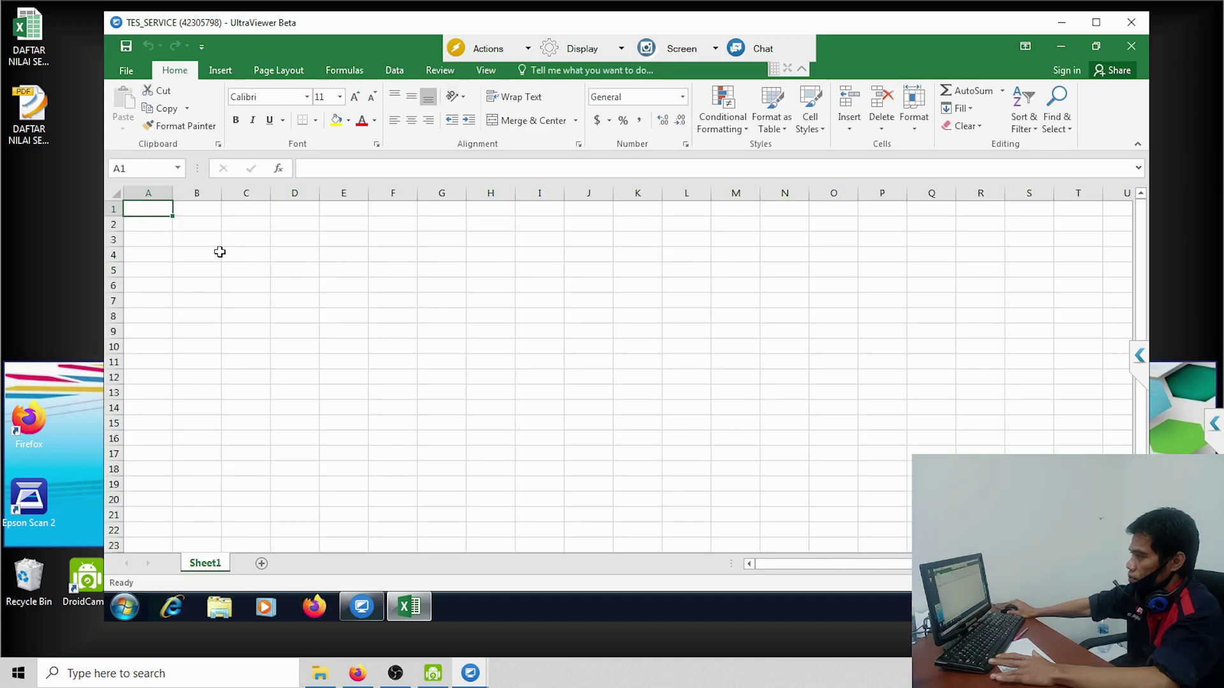
click(218, 253)
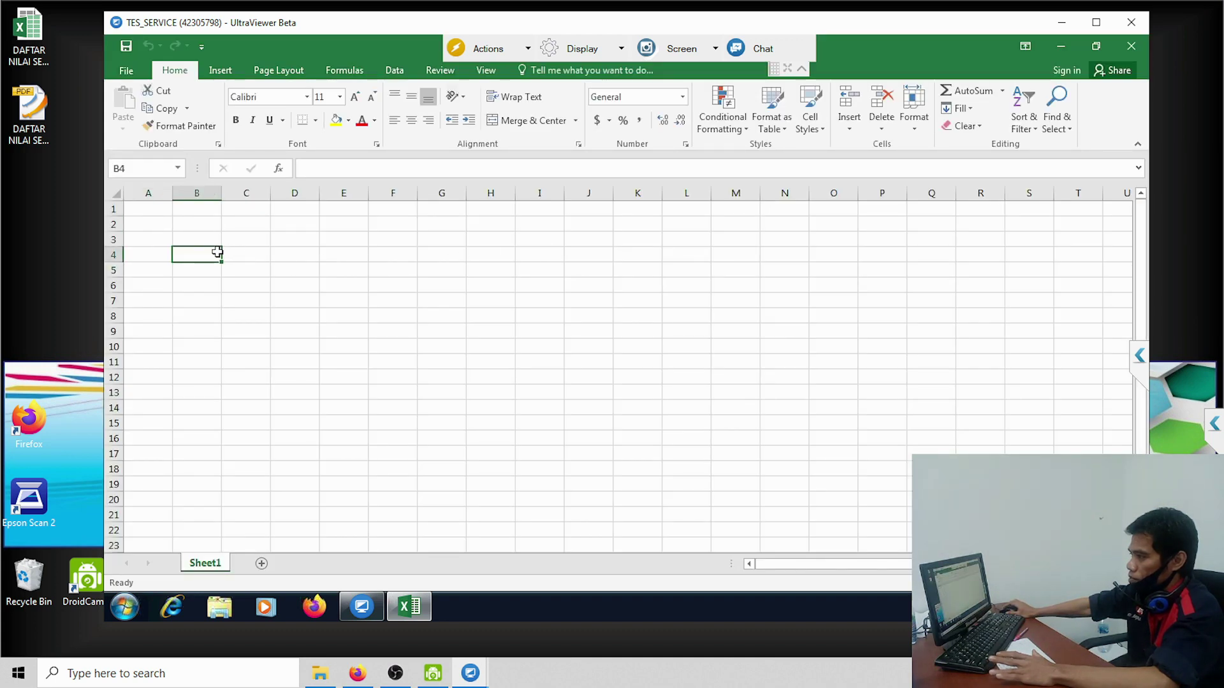
click(233, 253)
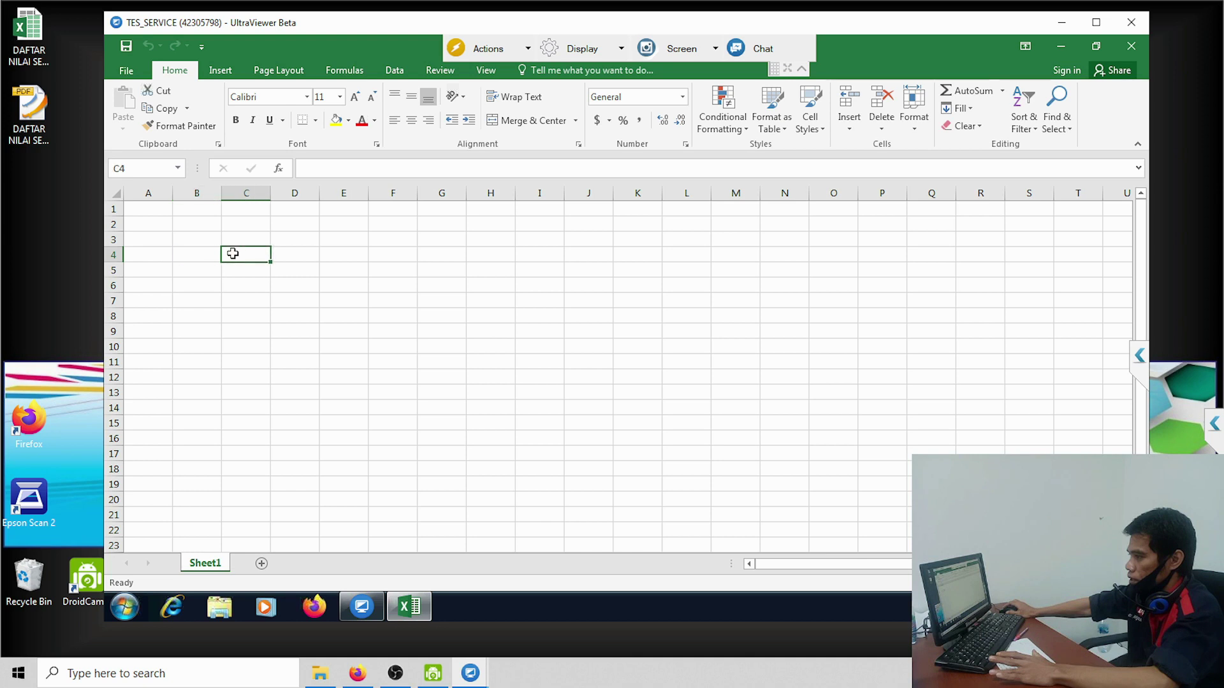
click(359, 296)
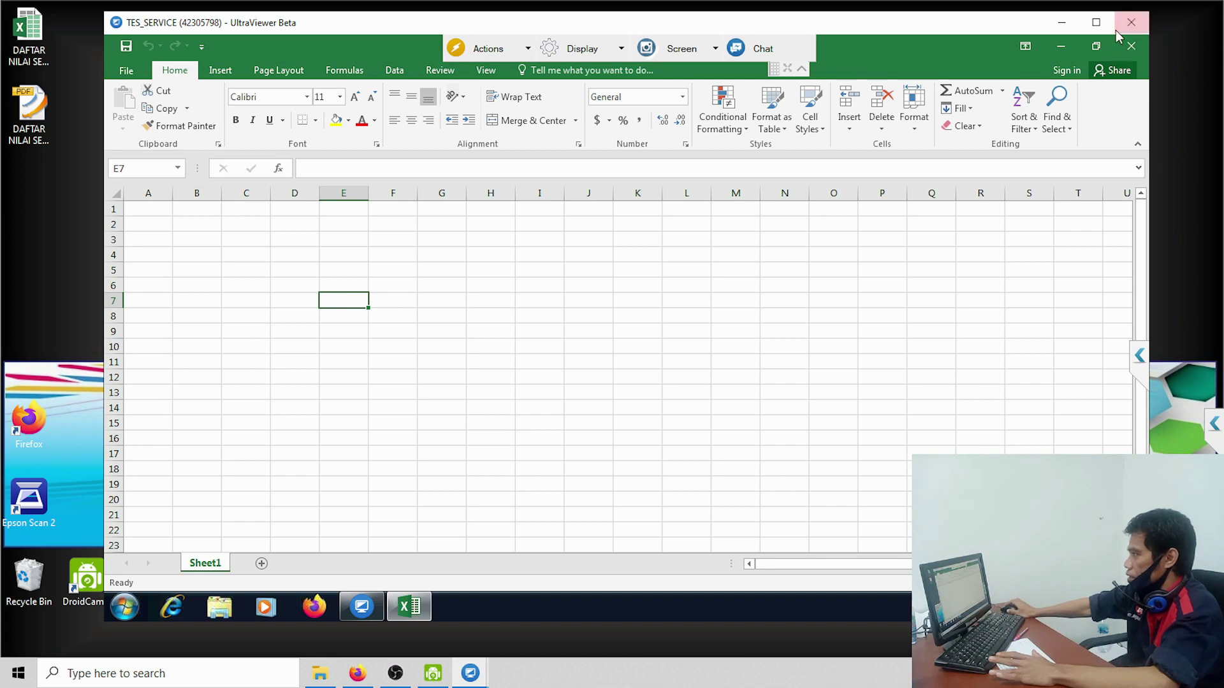
click(1130, 48)
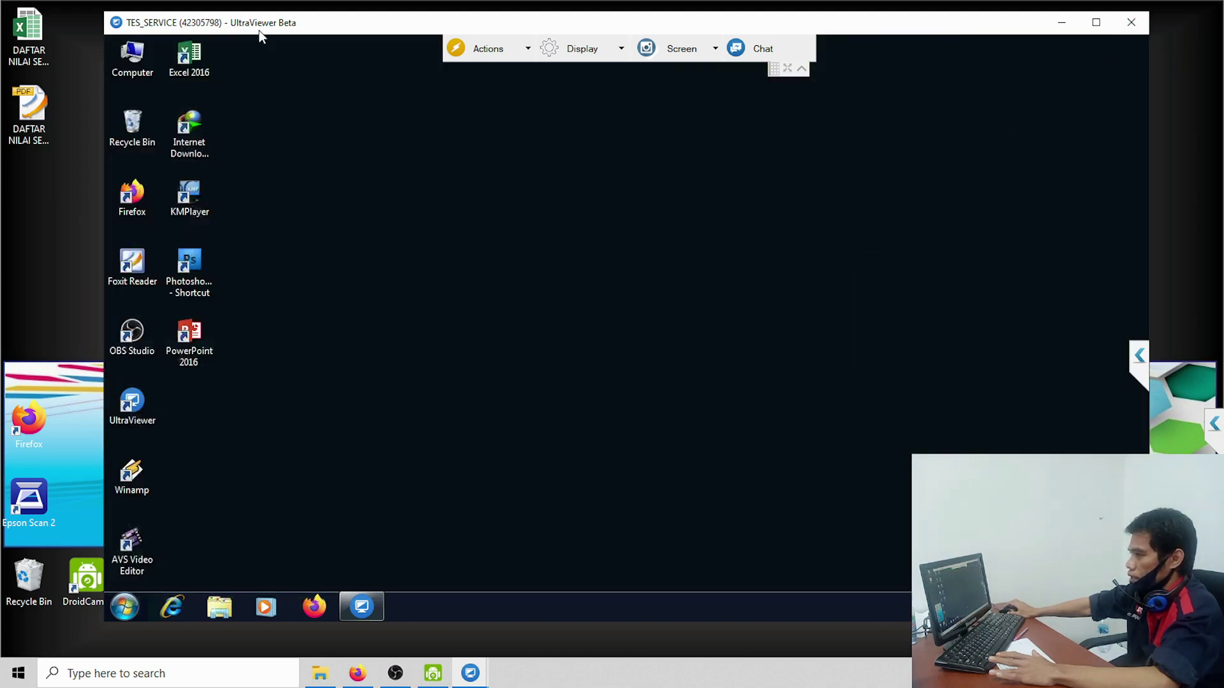
drag(307, 12, 386, 165)
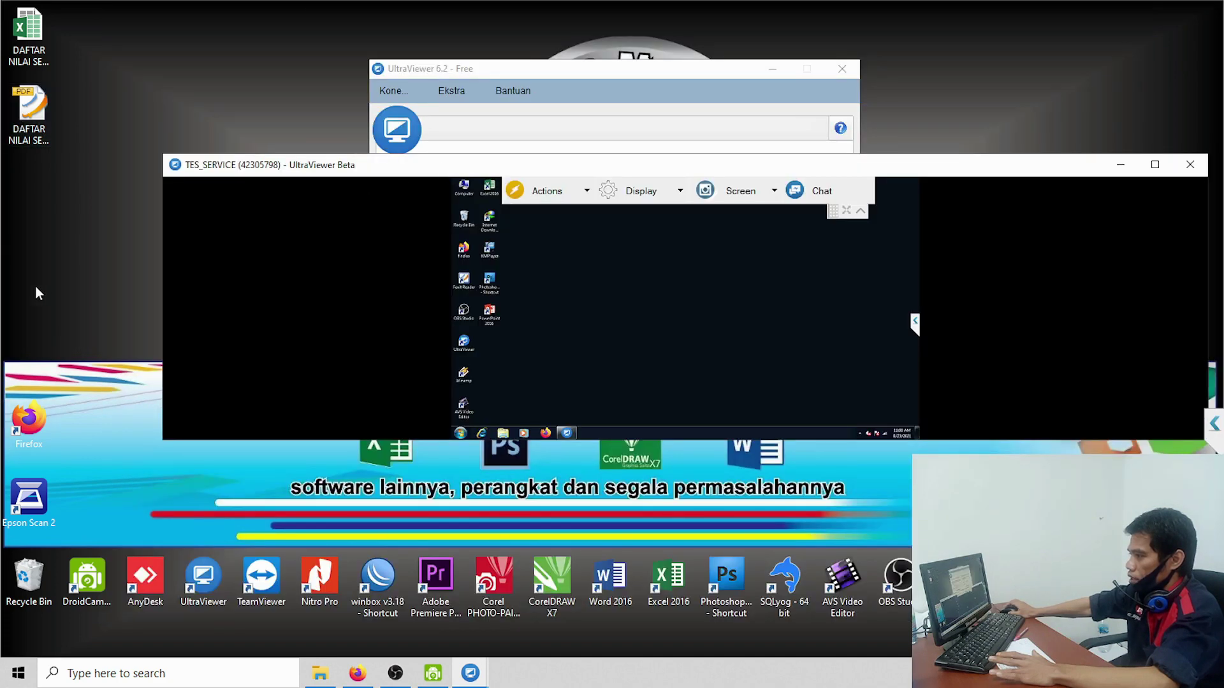
drag(662, 164, 626, 51)
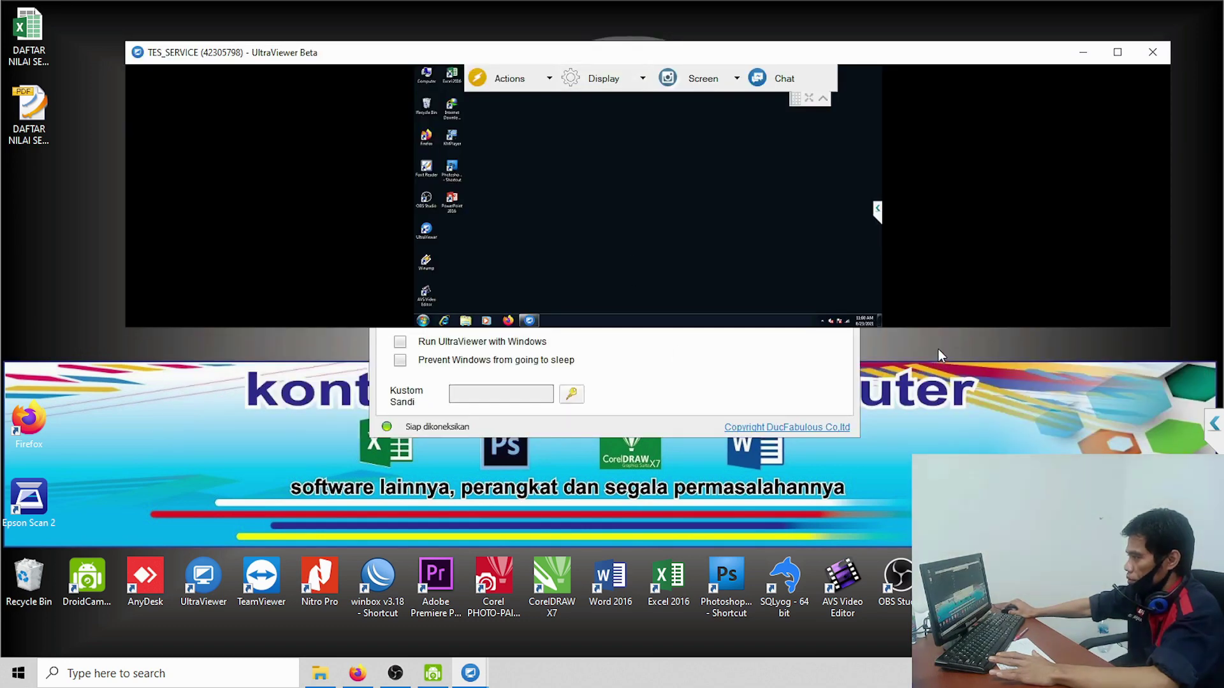
drag(924, 64, 914, 106)
drag(300, 376, 300, 640)
drag(341, 89, 334, 10)
click(1107, 25)
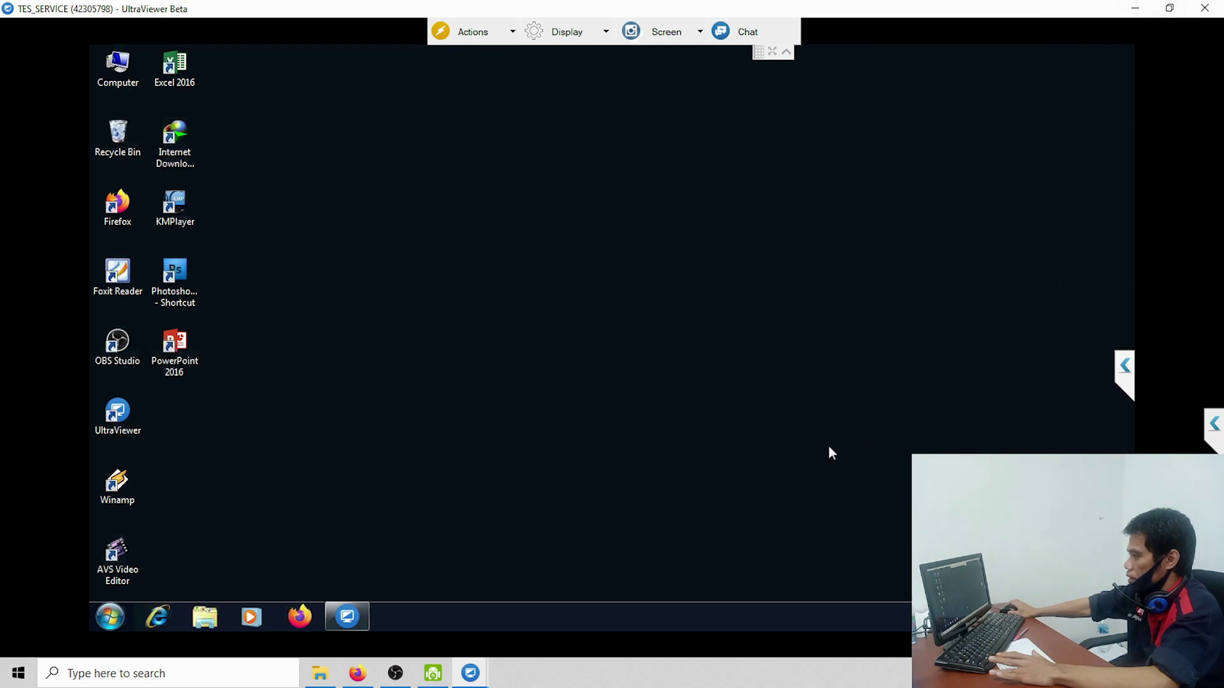
click(1169, 9)
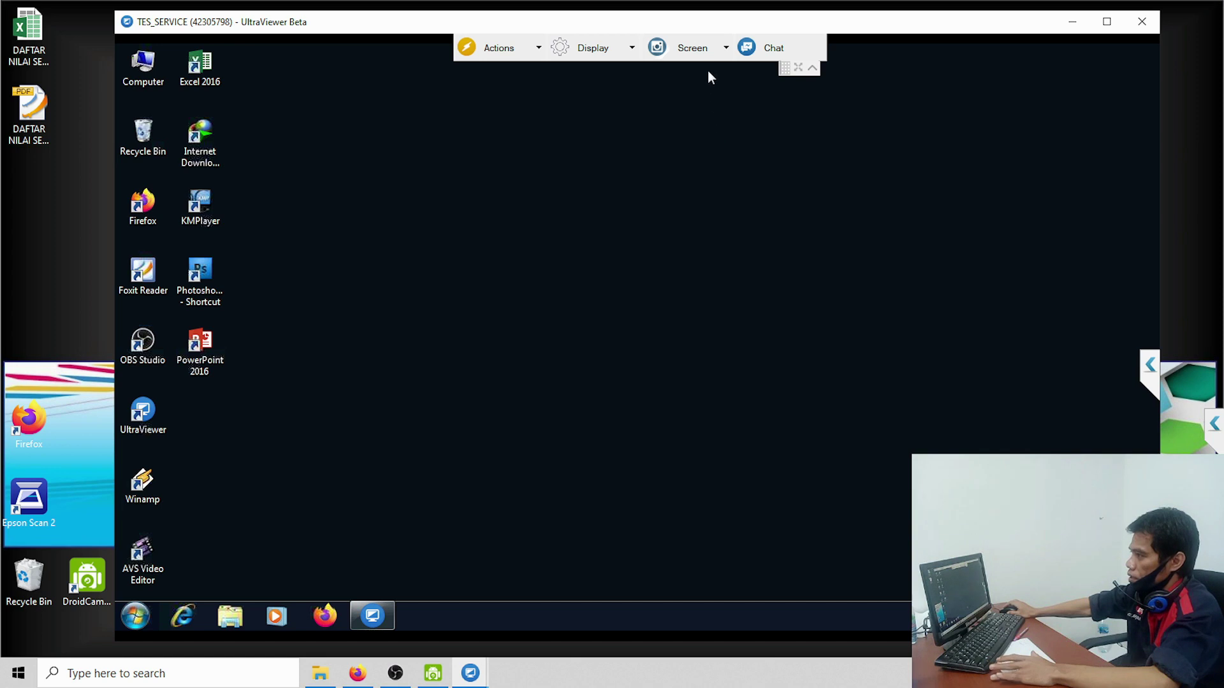
click(725, 50)
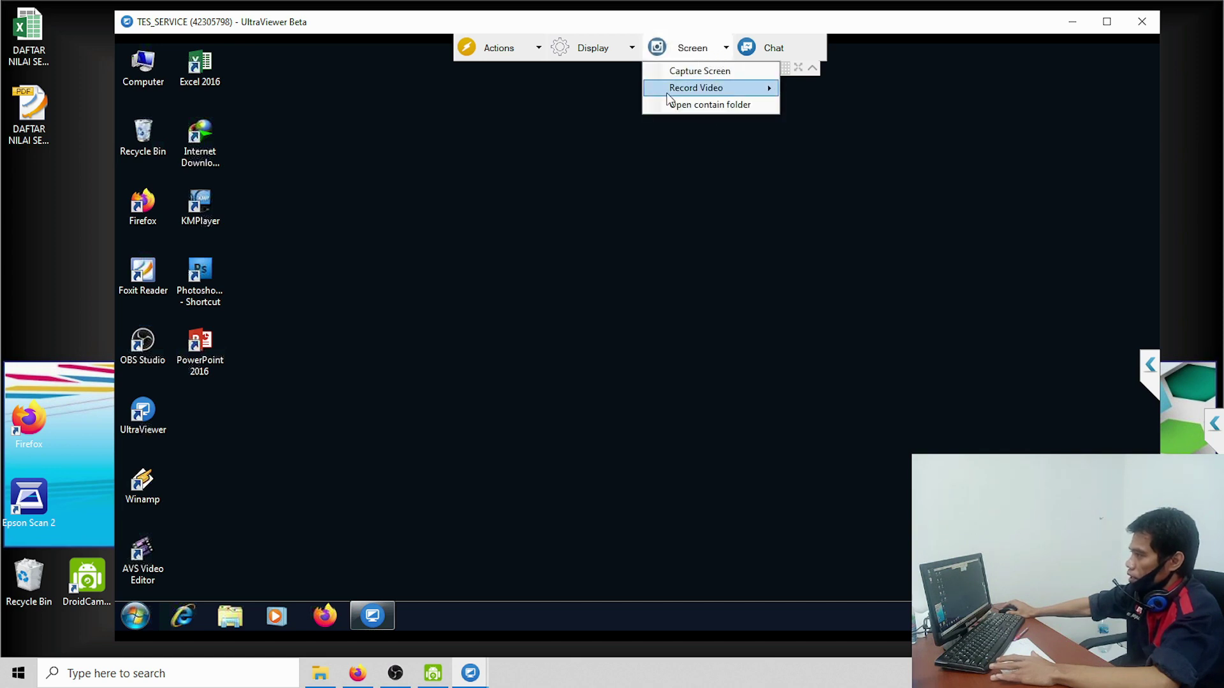
mouse_move(701, 87)
click(558, 118)
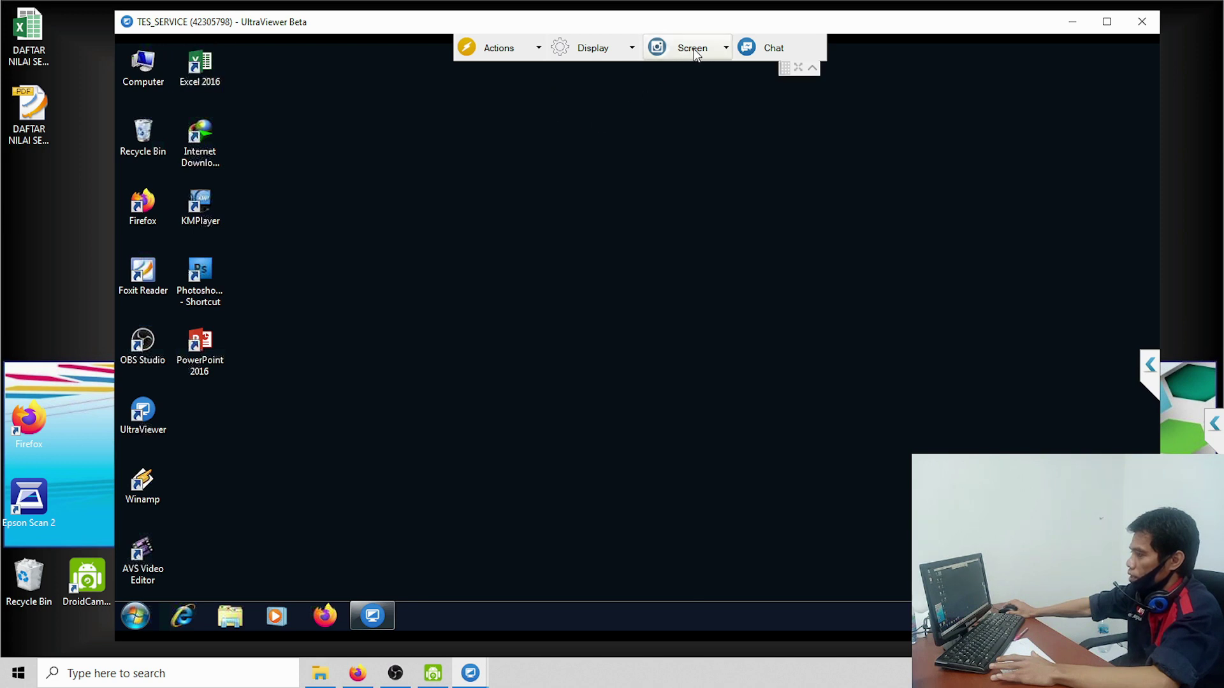
click(633, 48)
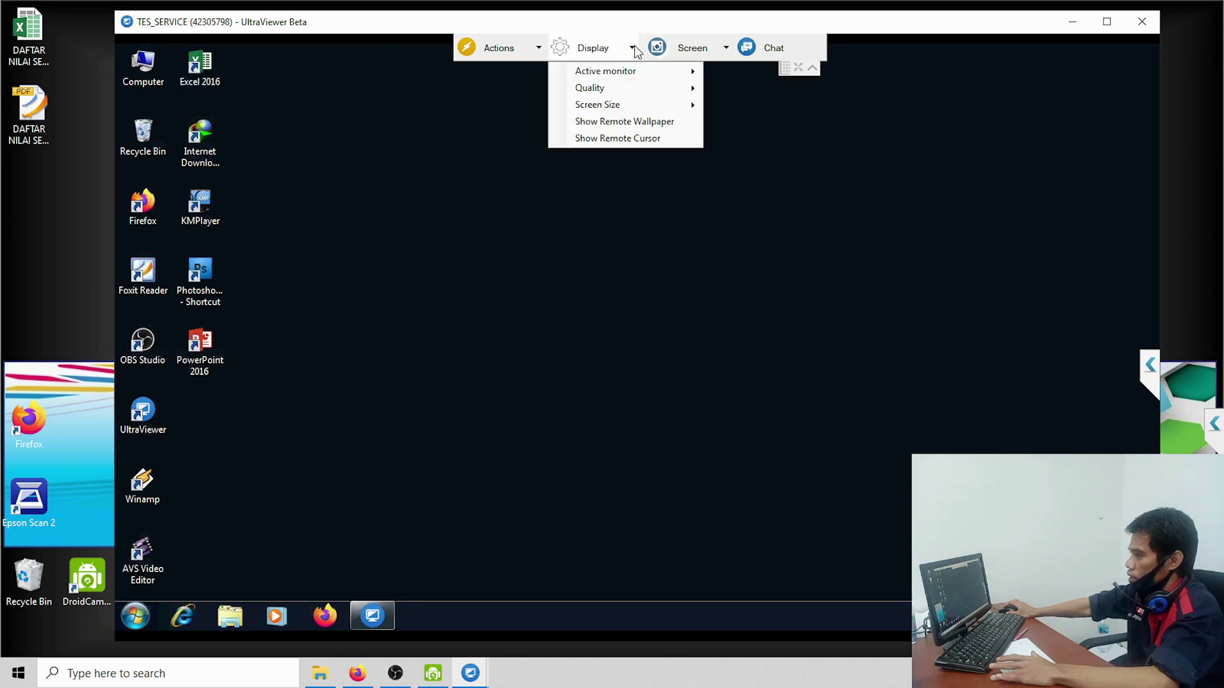
mouse_move(640, 88)
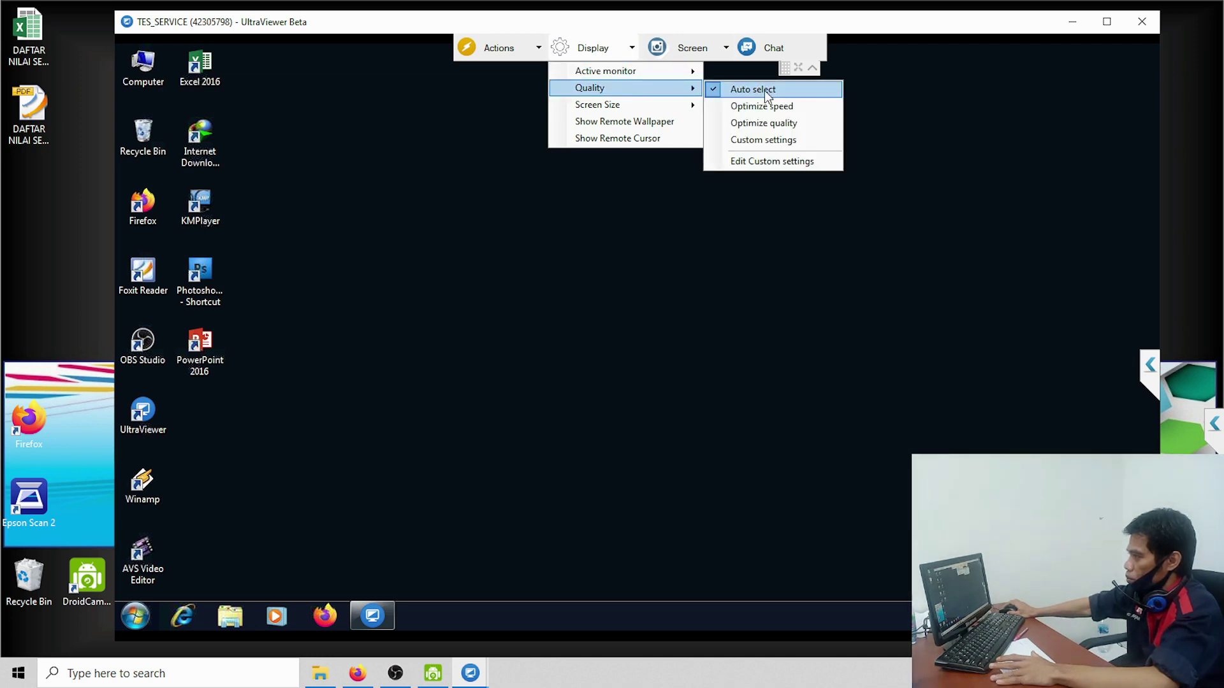
click(539, 51)
click(640, 107)
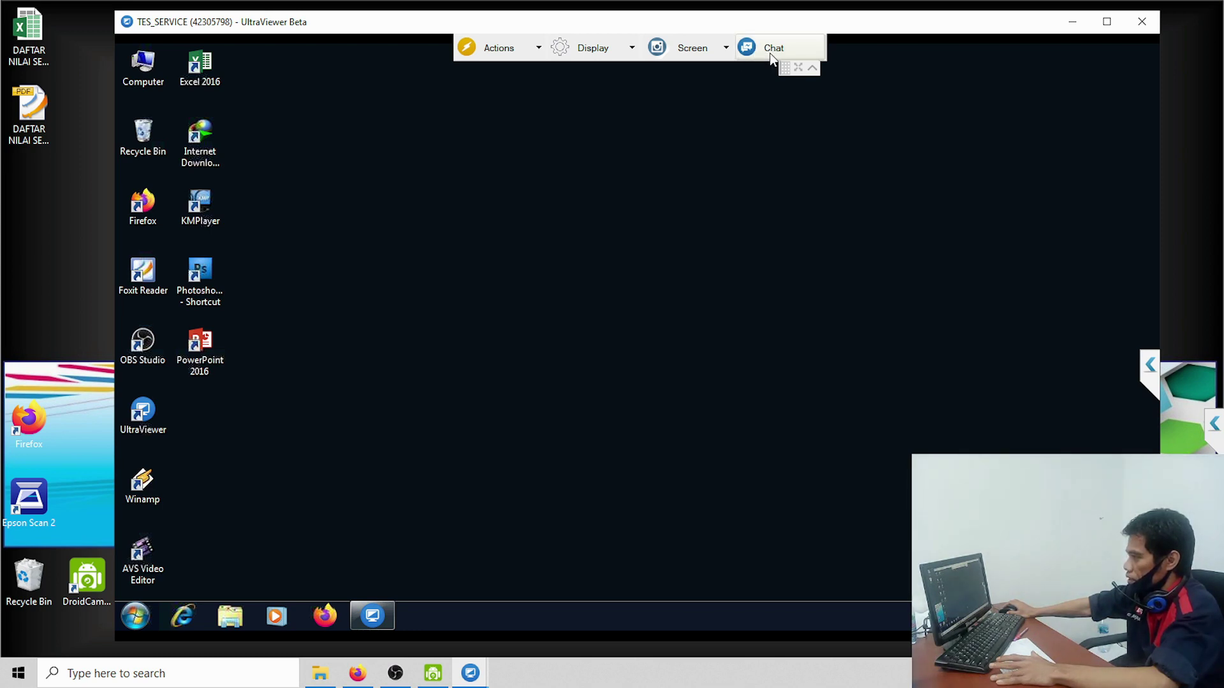
Step: Send the chat greeting 'Hy...how are you?' and shift the remote chat panel left
click(768, 51)
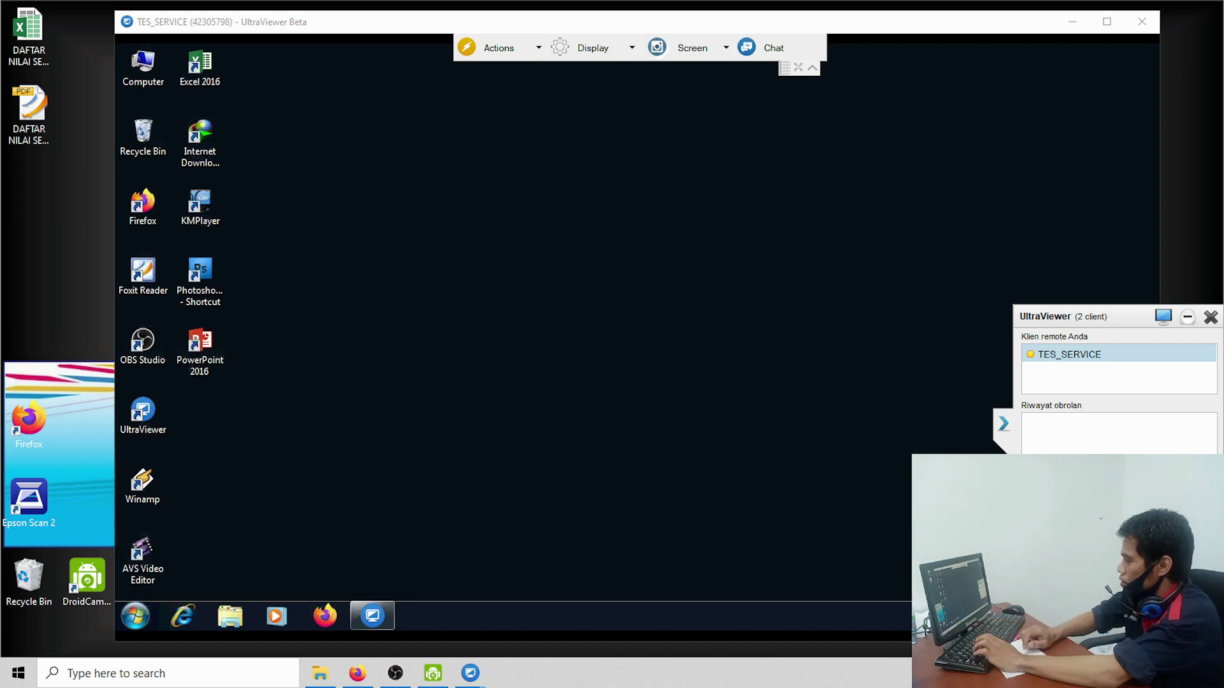
key(Return)
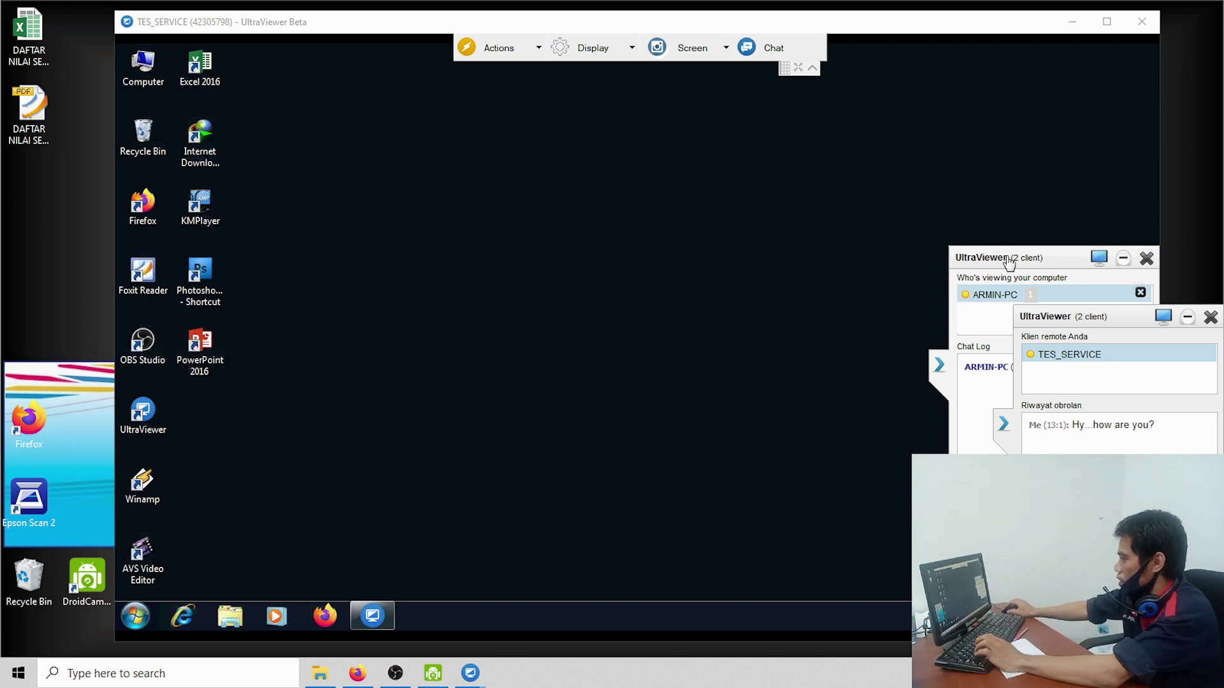
drag(1006, 258, 730, 250)
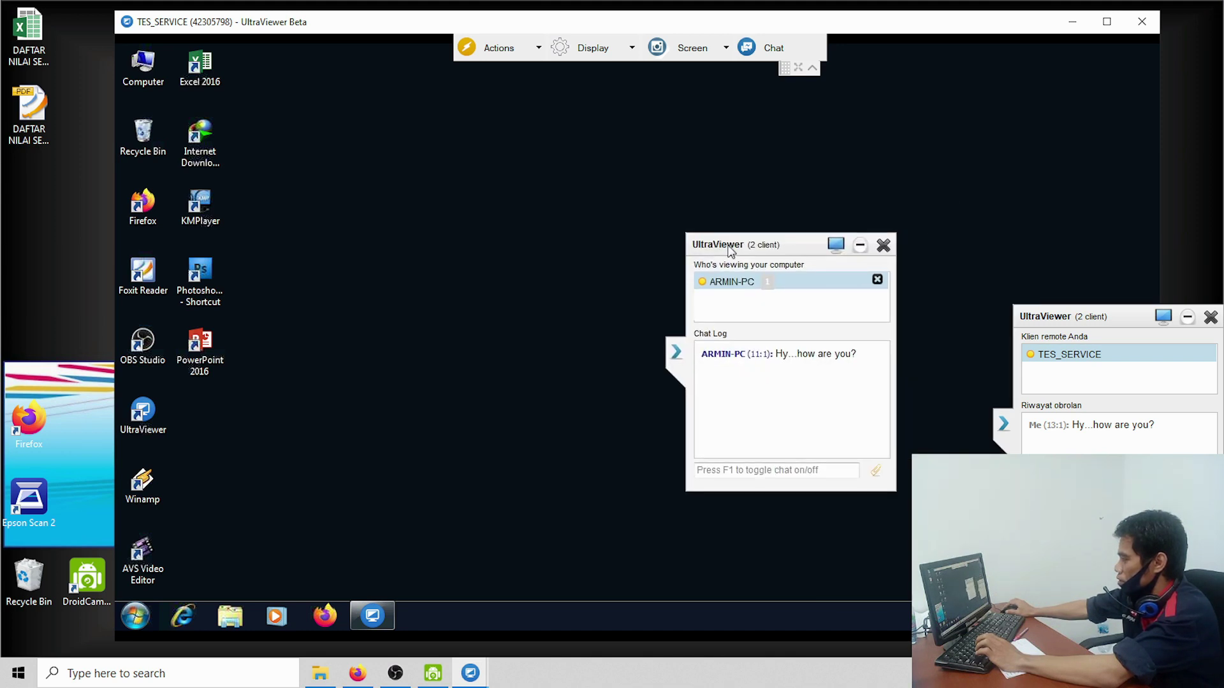
Step: Reply from the remote chat with 'oh..i'm' and 'what your name?', then refresh the remote desktop
click(731, 473)
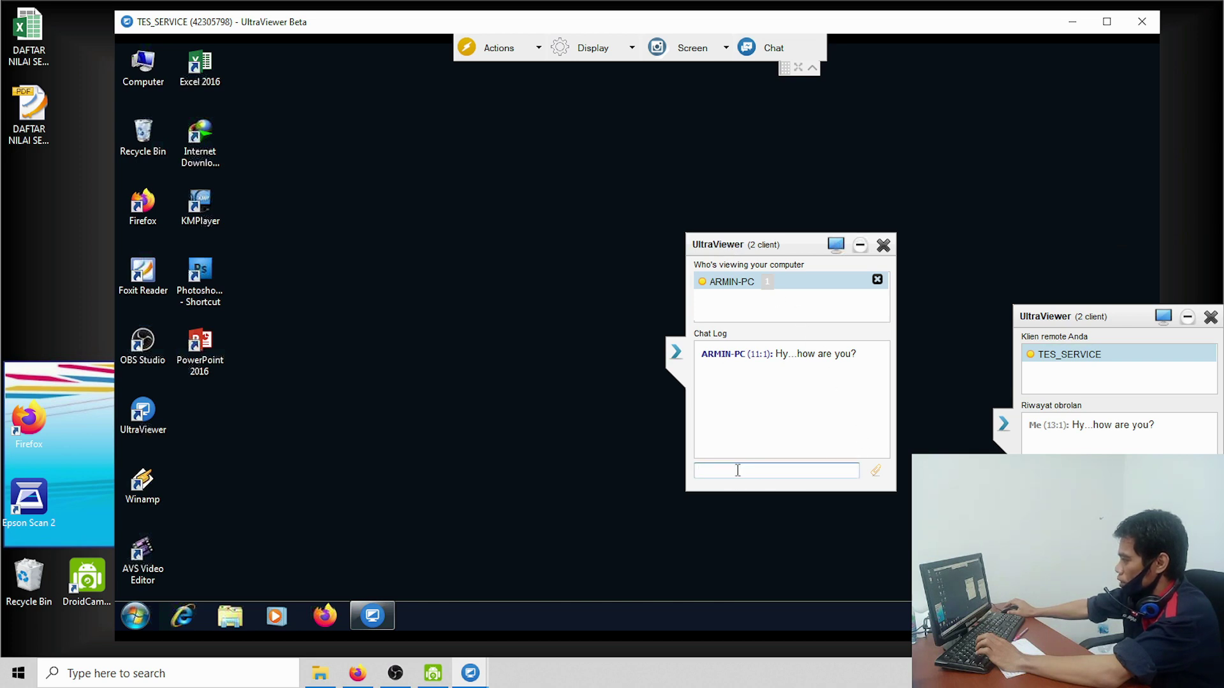
text(oh.)
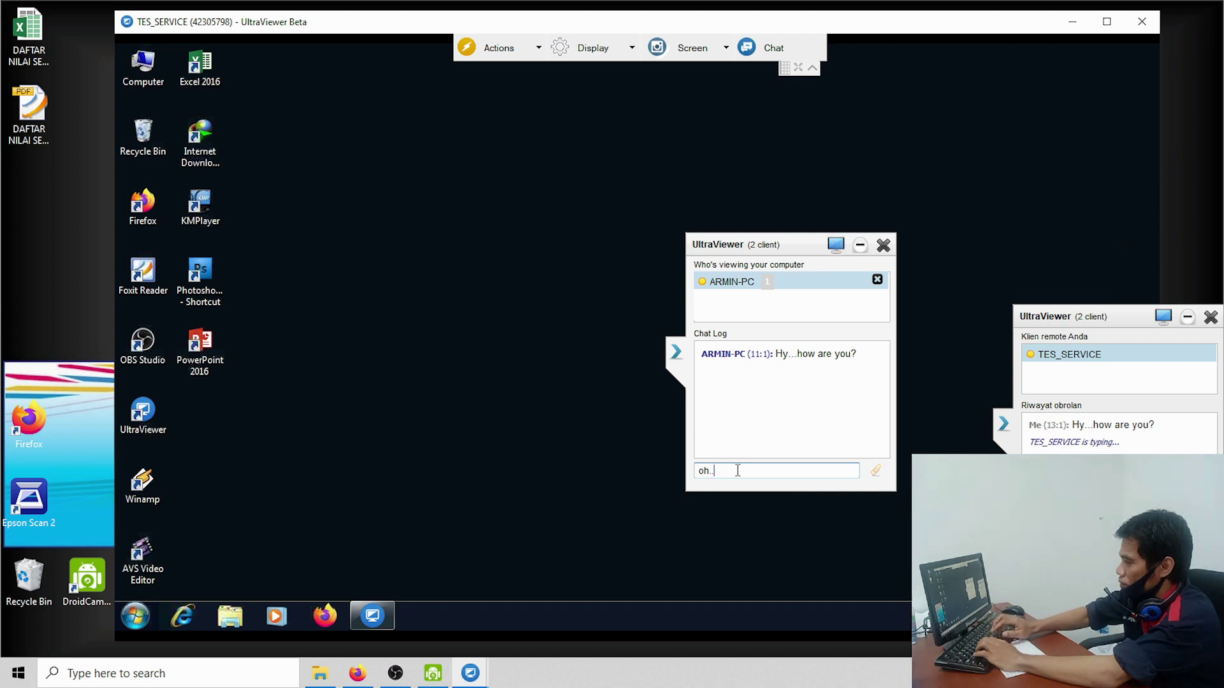
key(BackSpace)
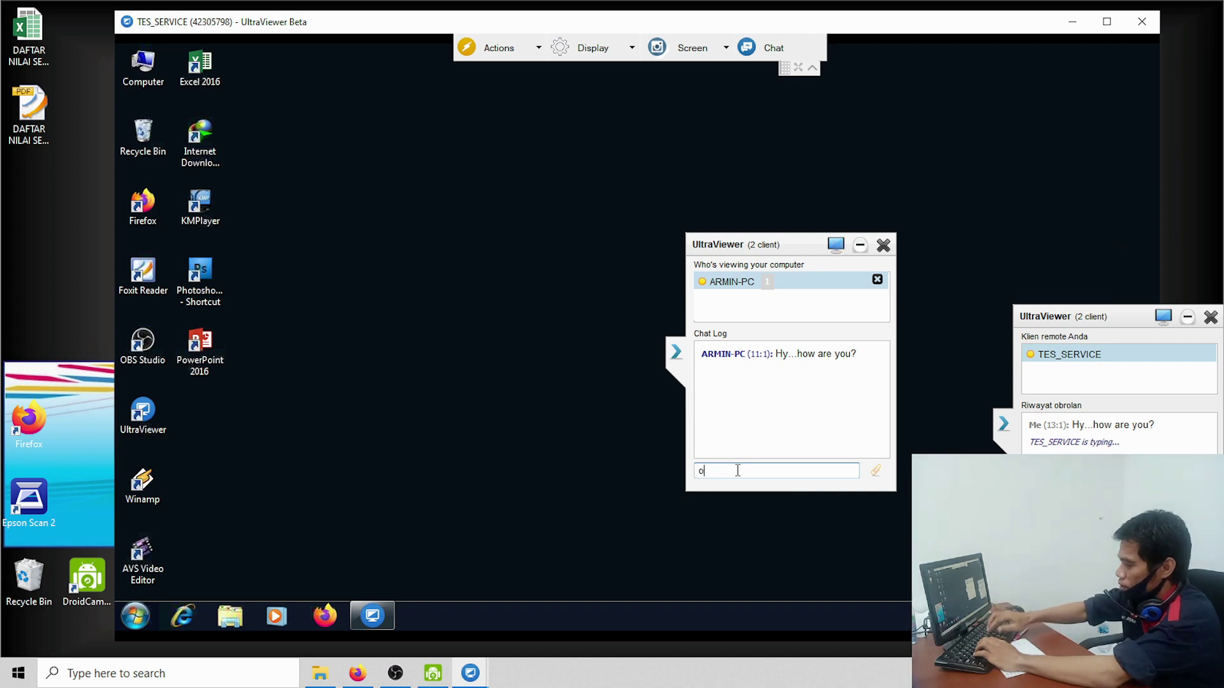
text(h..i)
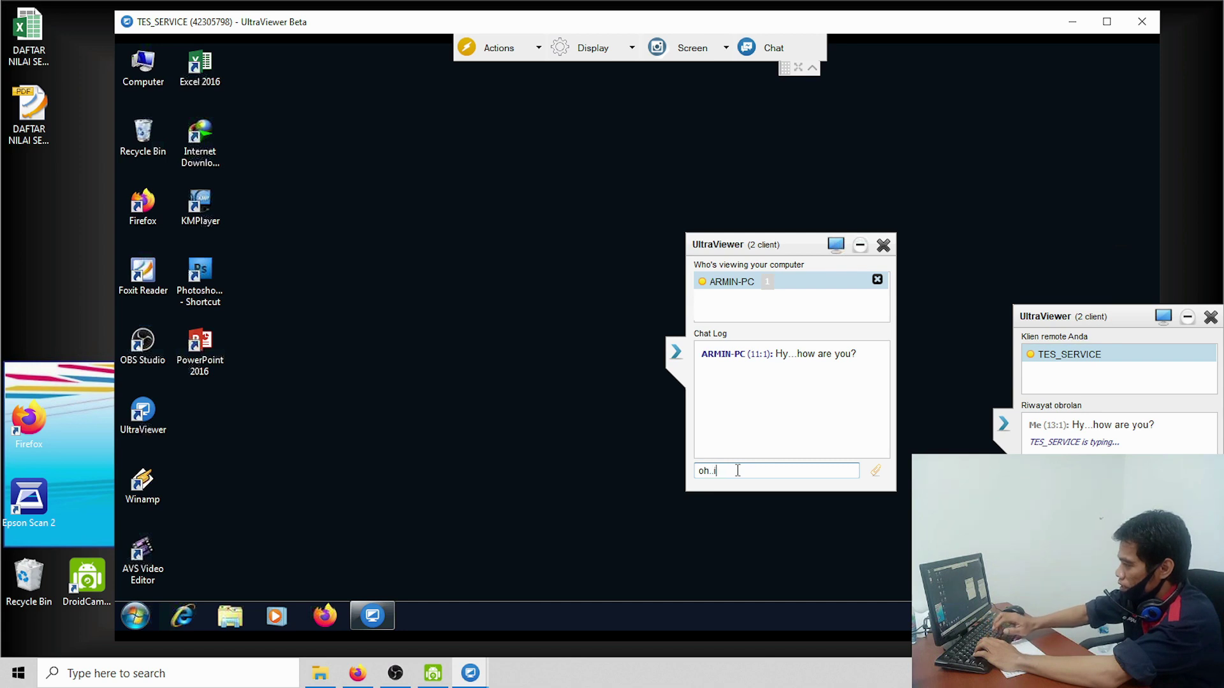
text('m)
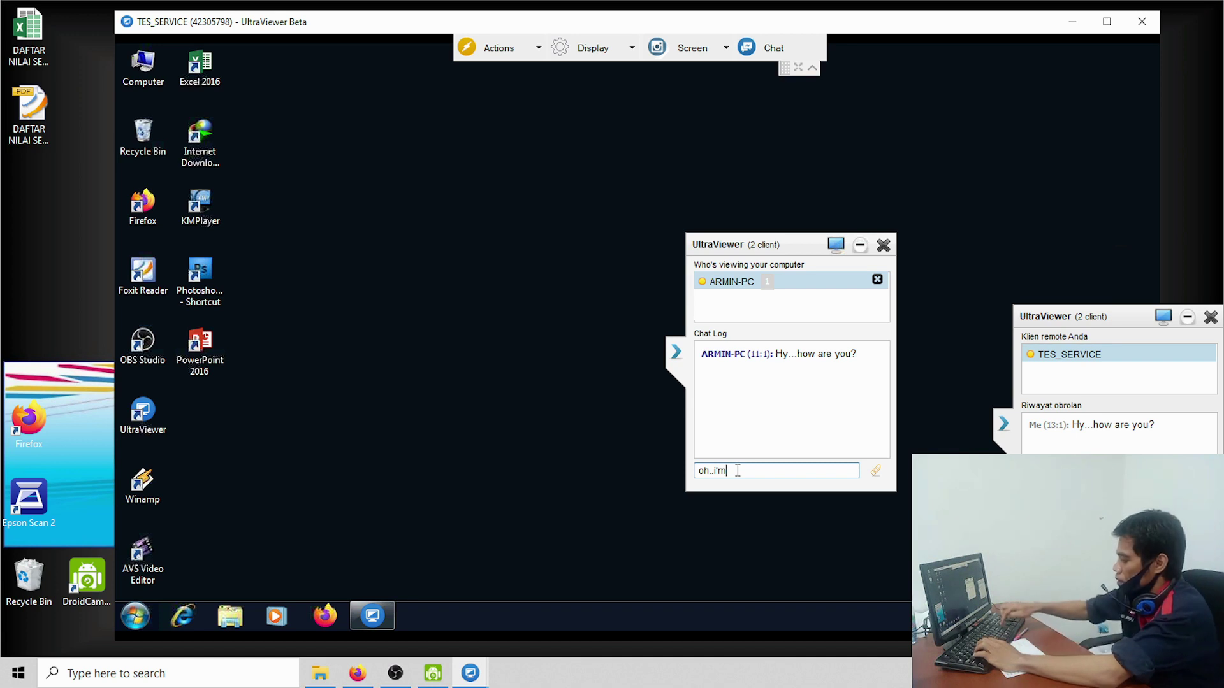
key(Return)
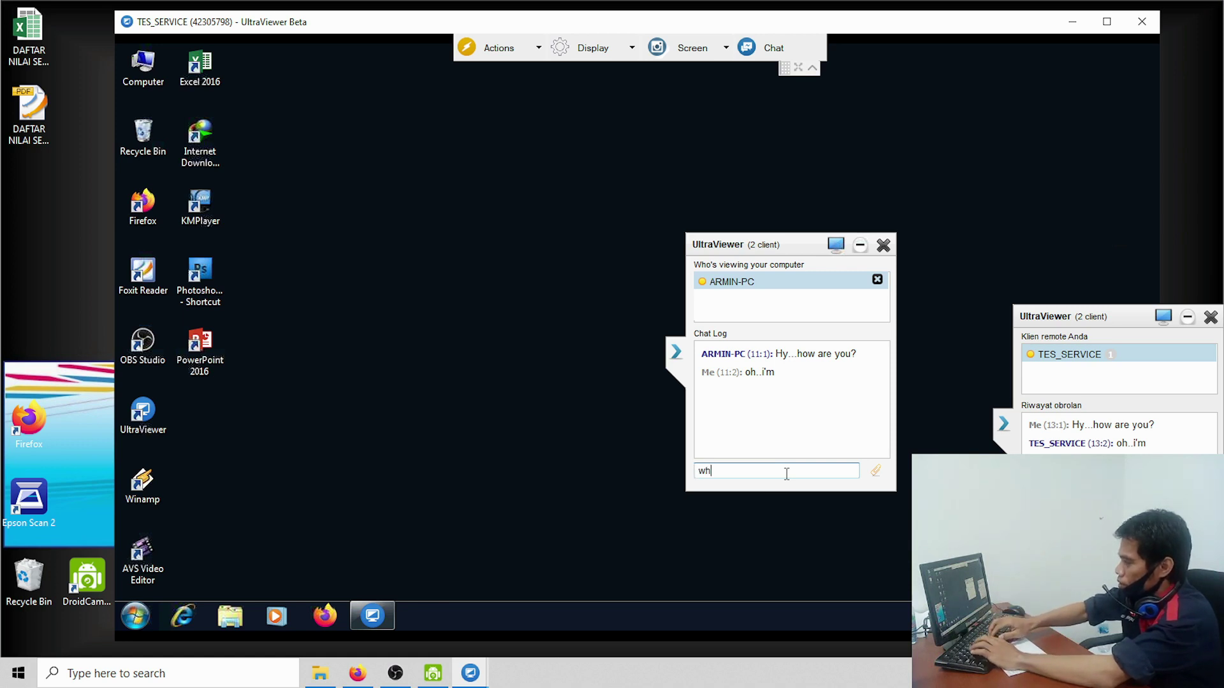
text(t y)
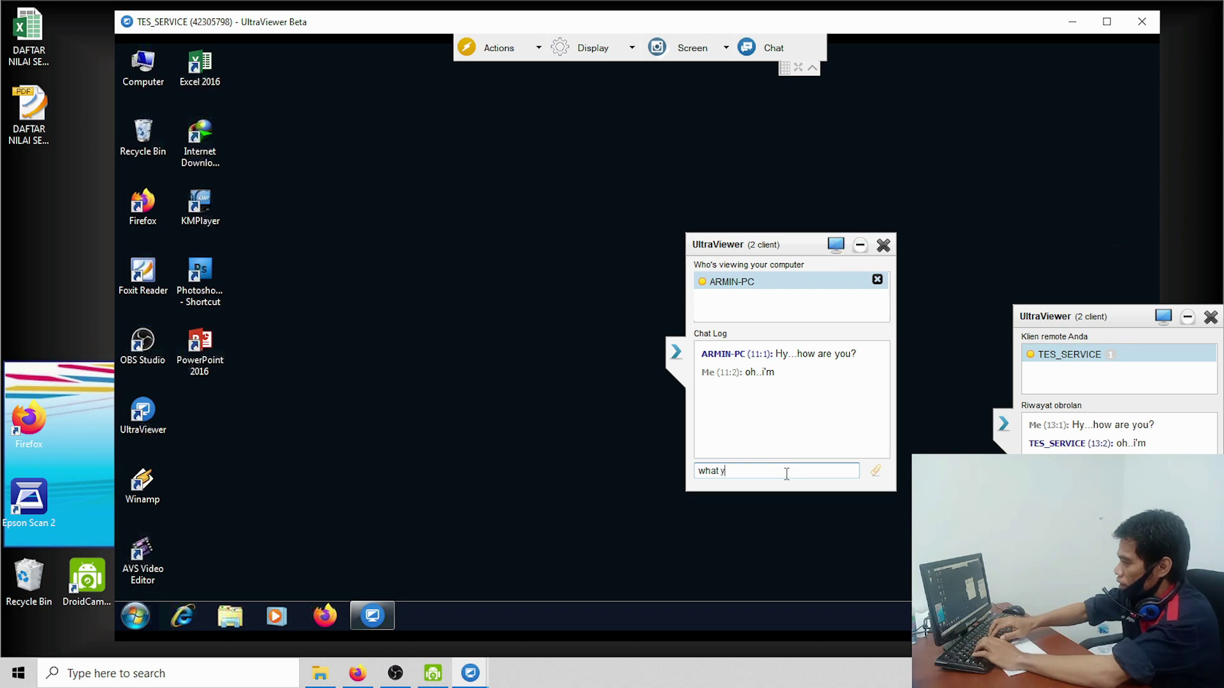
text(ourname)
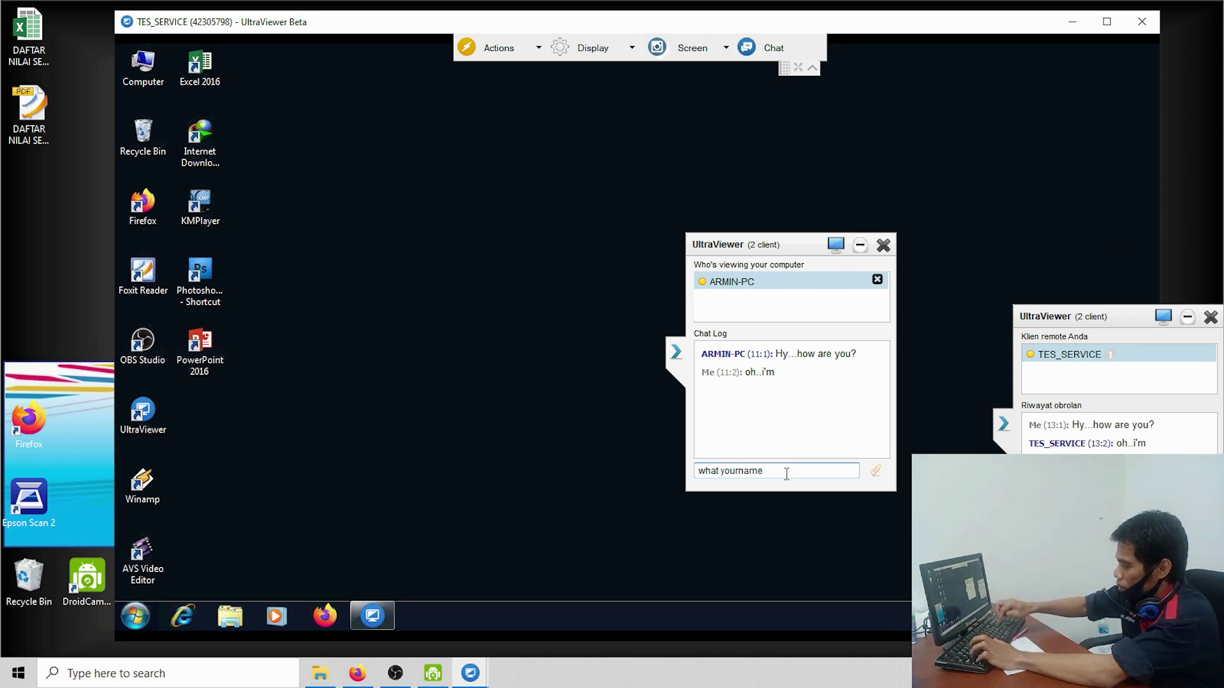
text(?)
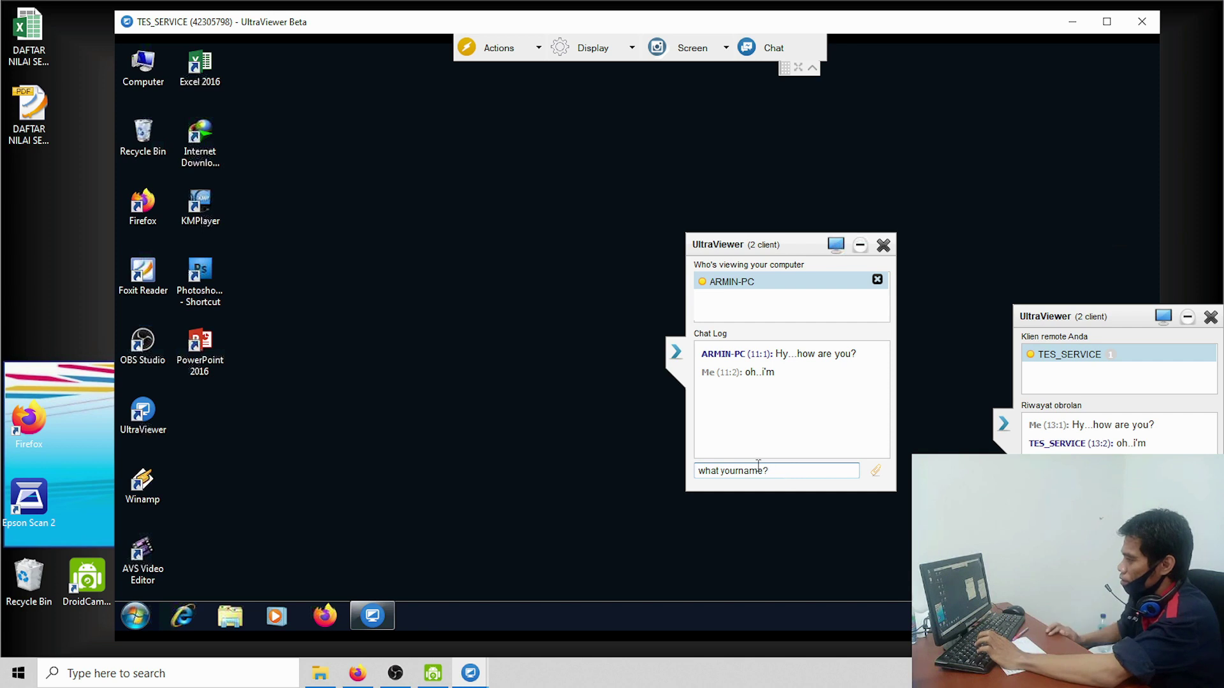
click(741, 470)
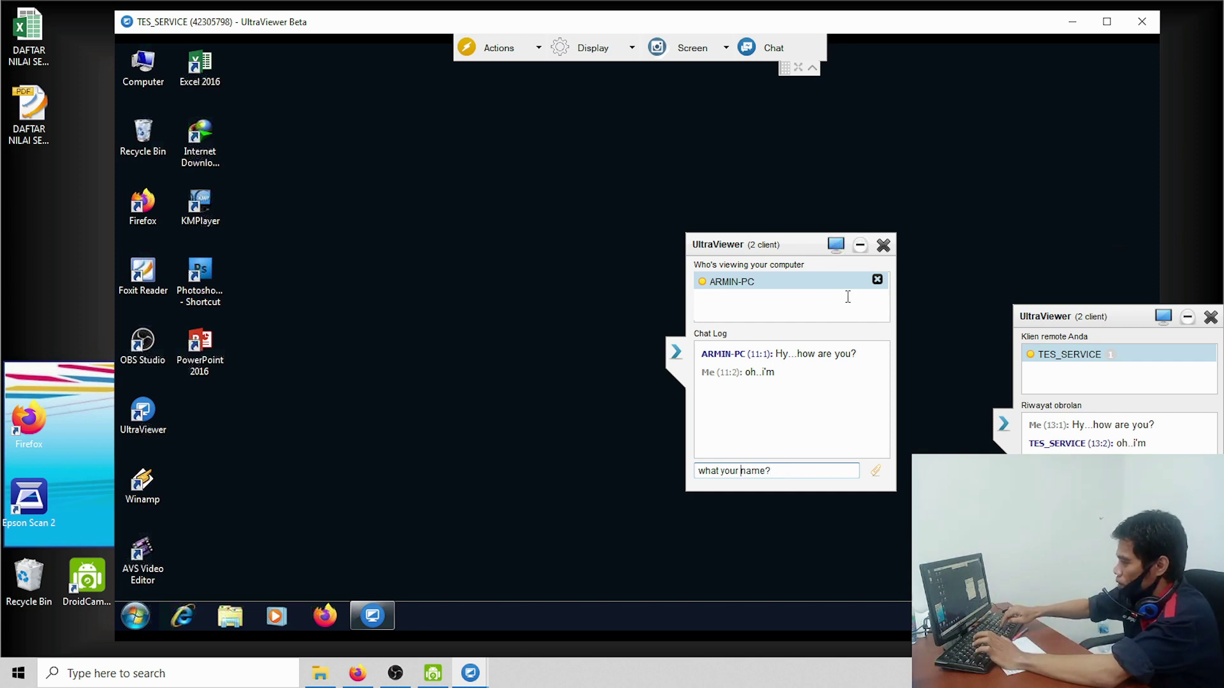
key(Return)
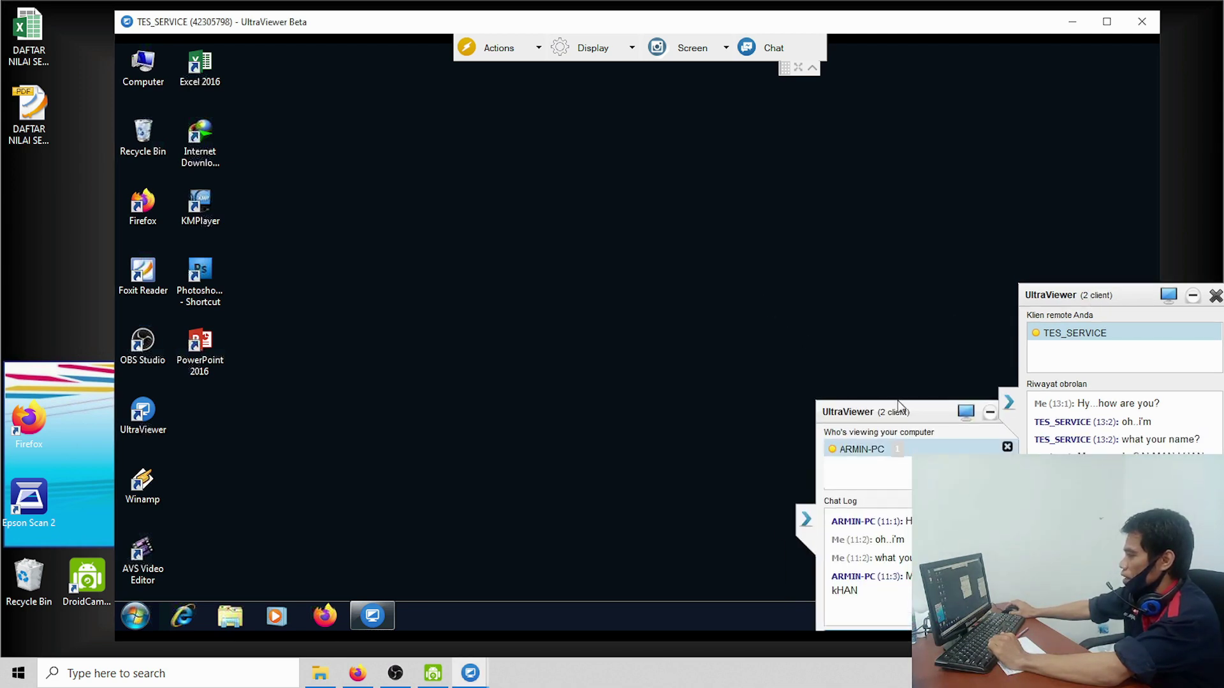
right_click(477, 182)
click(515, 231)
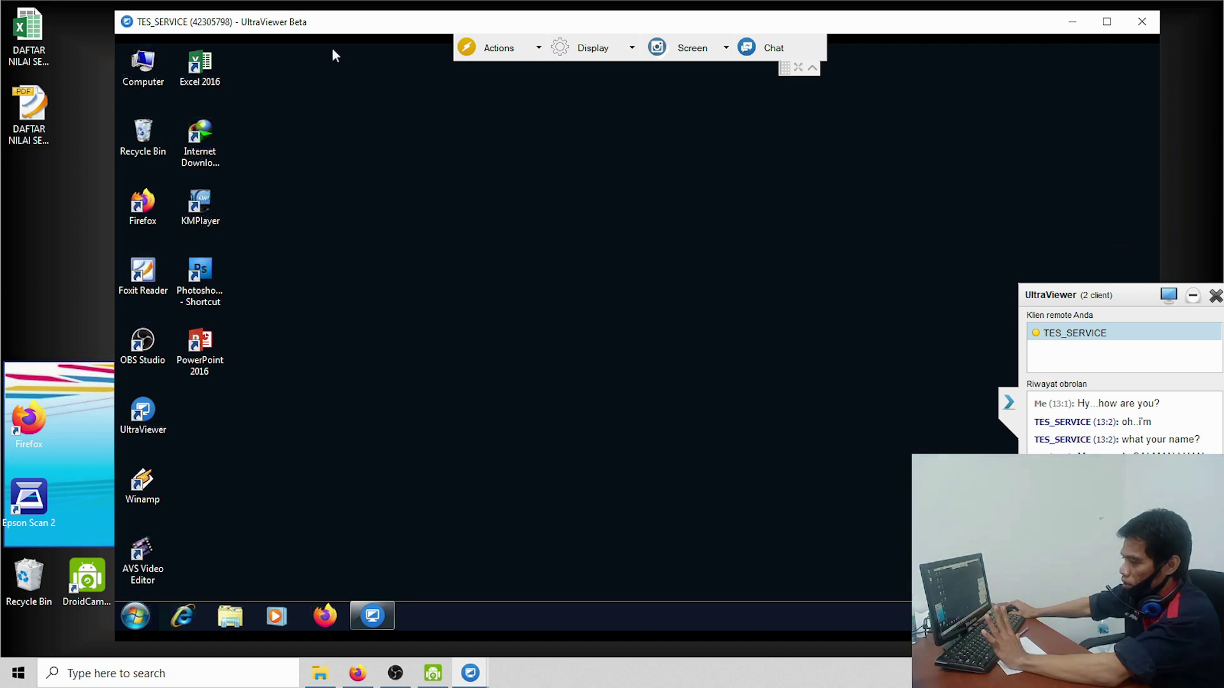
Step: Glance at the remote Start menu, then disconnect from TES_SERVICE by closing the session window
click(123, 621)
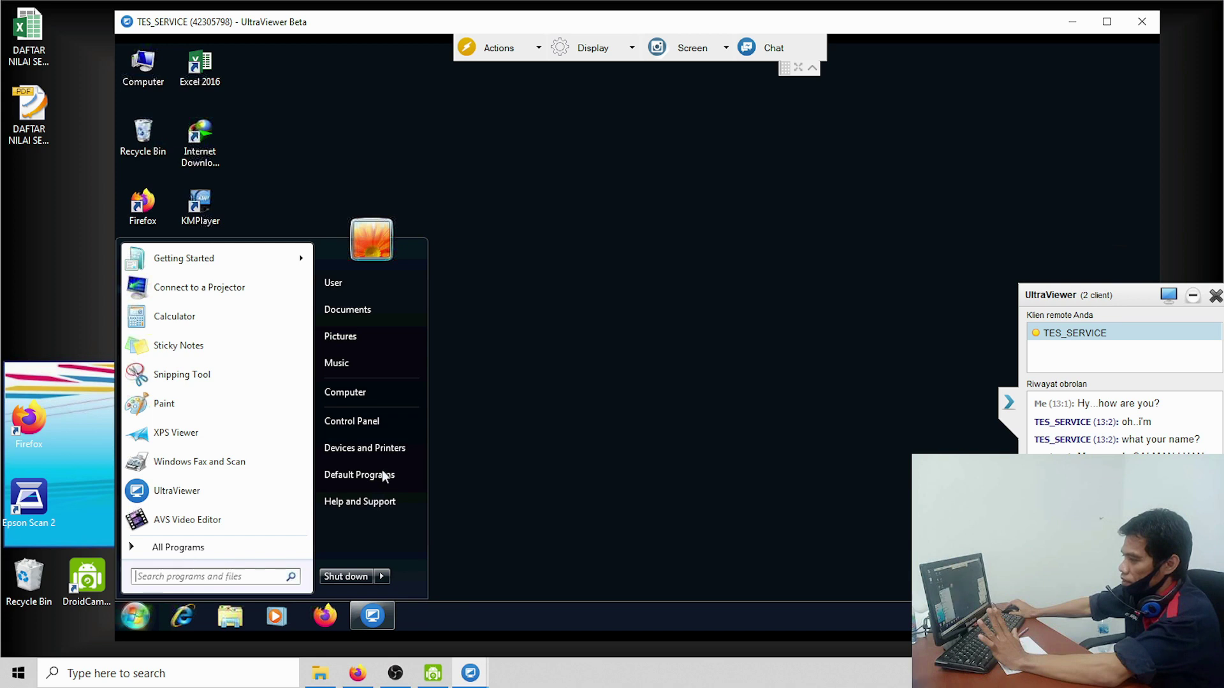
click(641, 271)
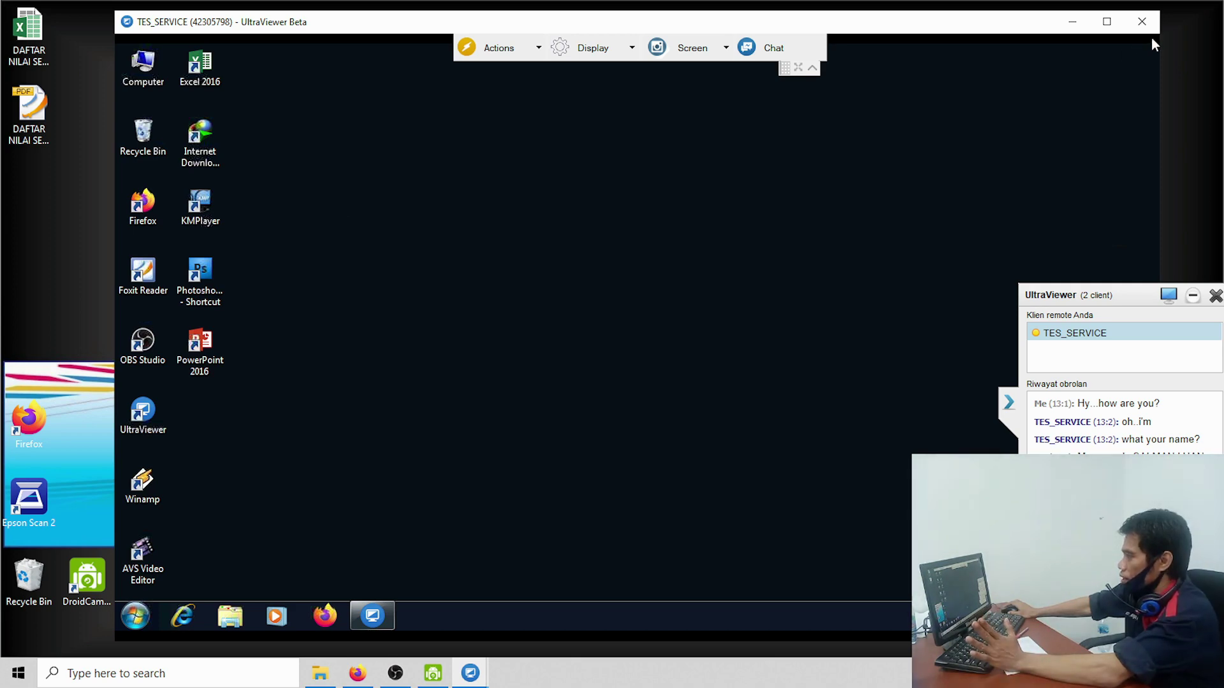
click(1141, 21)
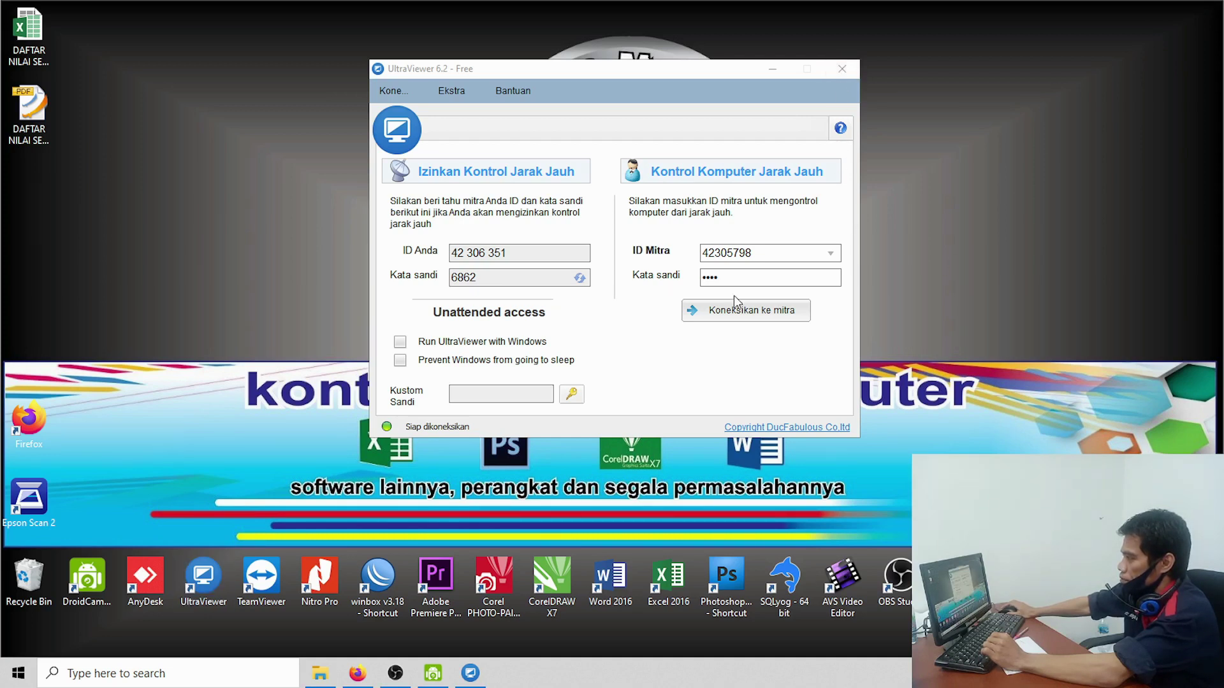
Step: Close the UltraViewer main window and confirm the exit prompt with Ok
click(836, 71)
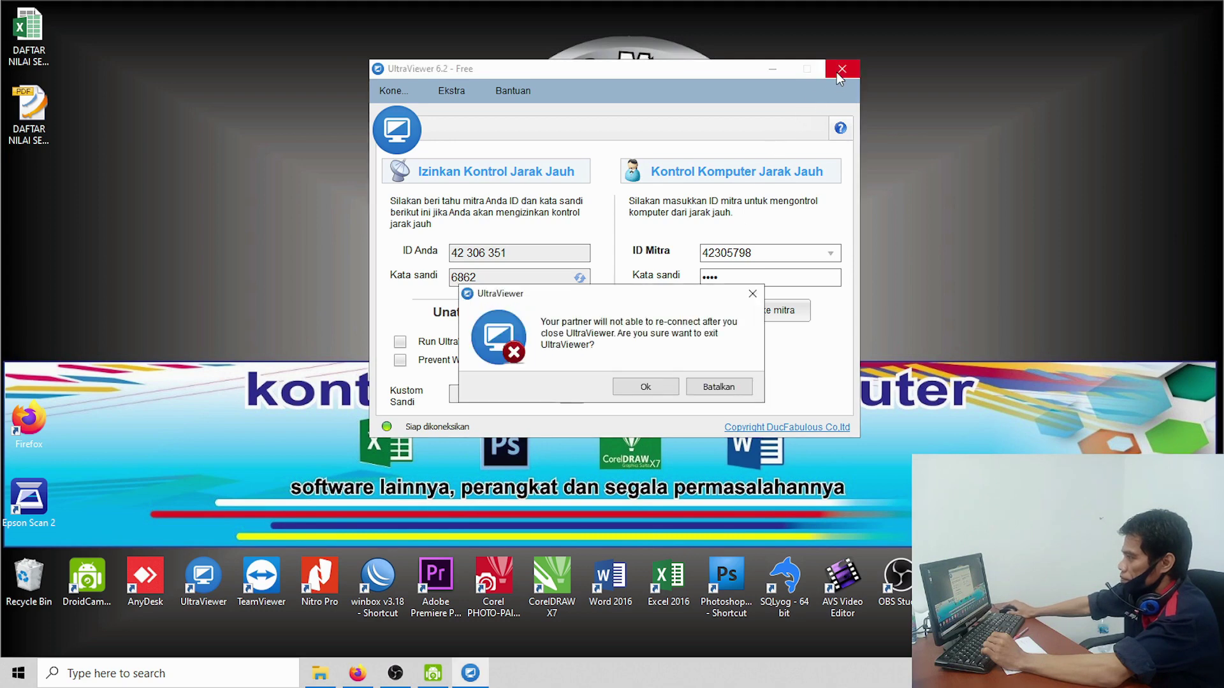
click(641, 385)
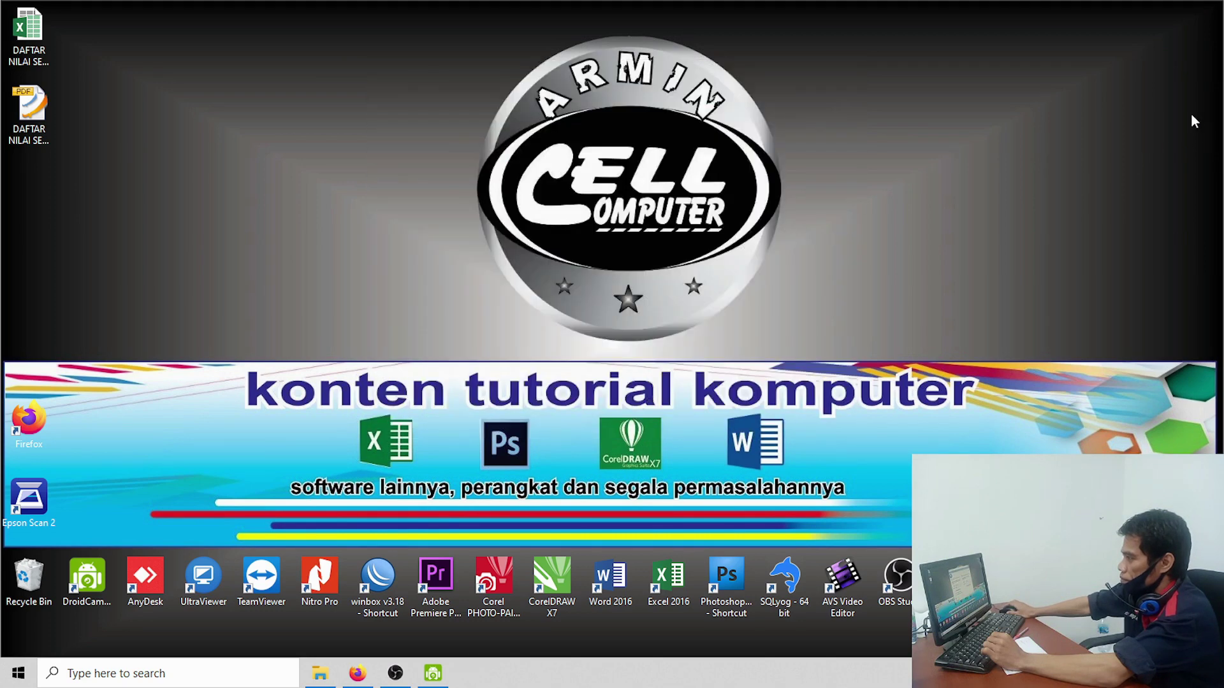
right_click(1043, 77)
click(1051, 124)
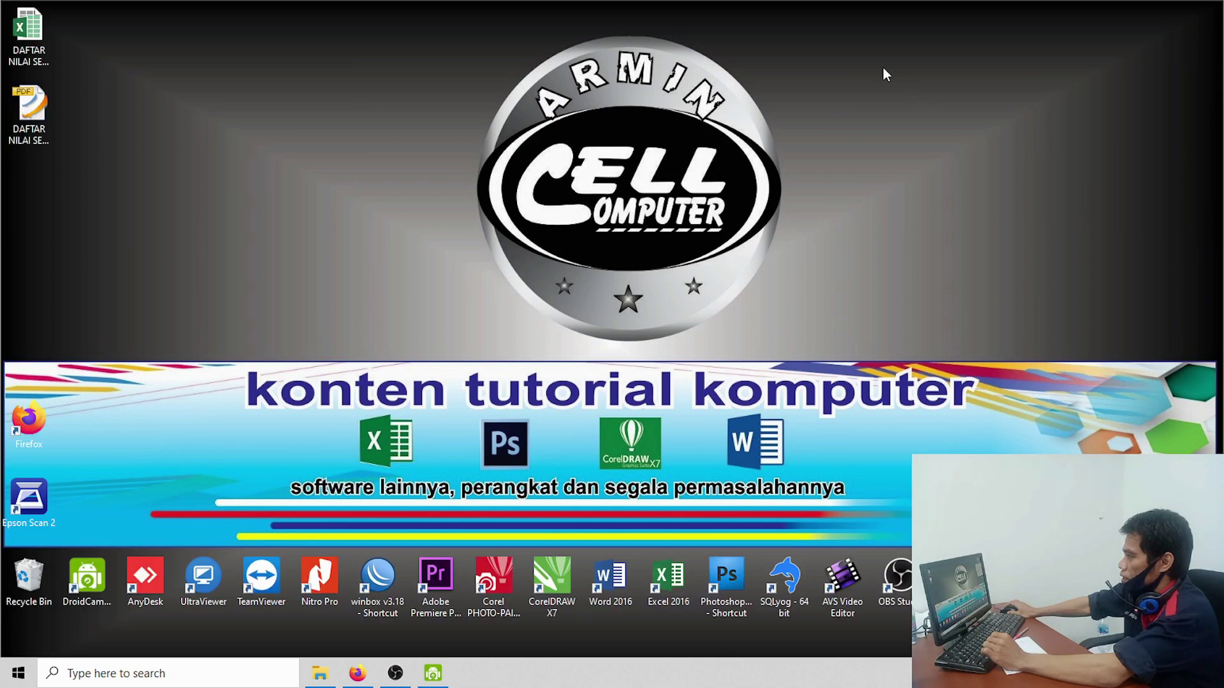
right_click(882, 67)
click(890, 111)
right_click(880, 108)
click(908, 154)
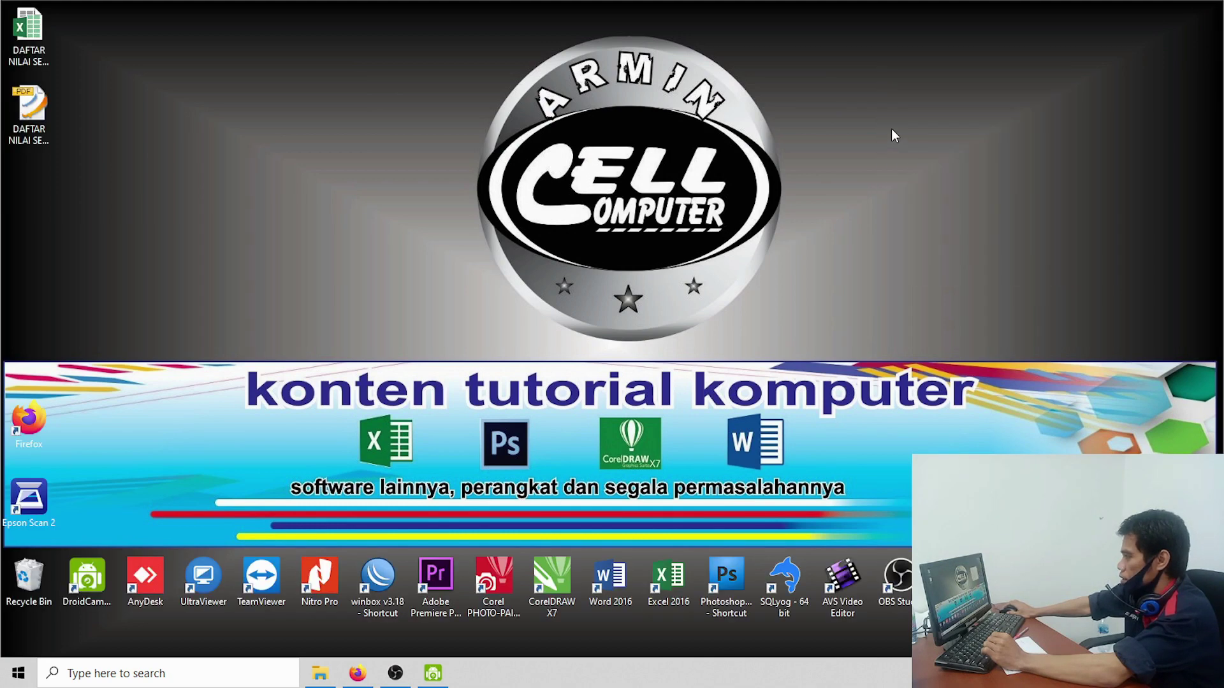
right_click(891, 128)
click(926, 178)
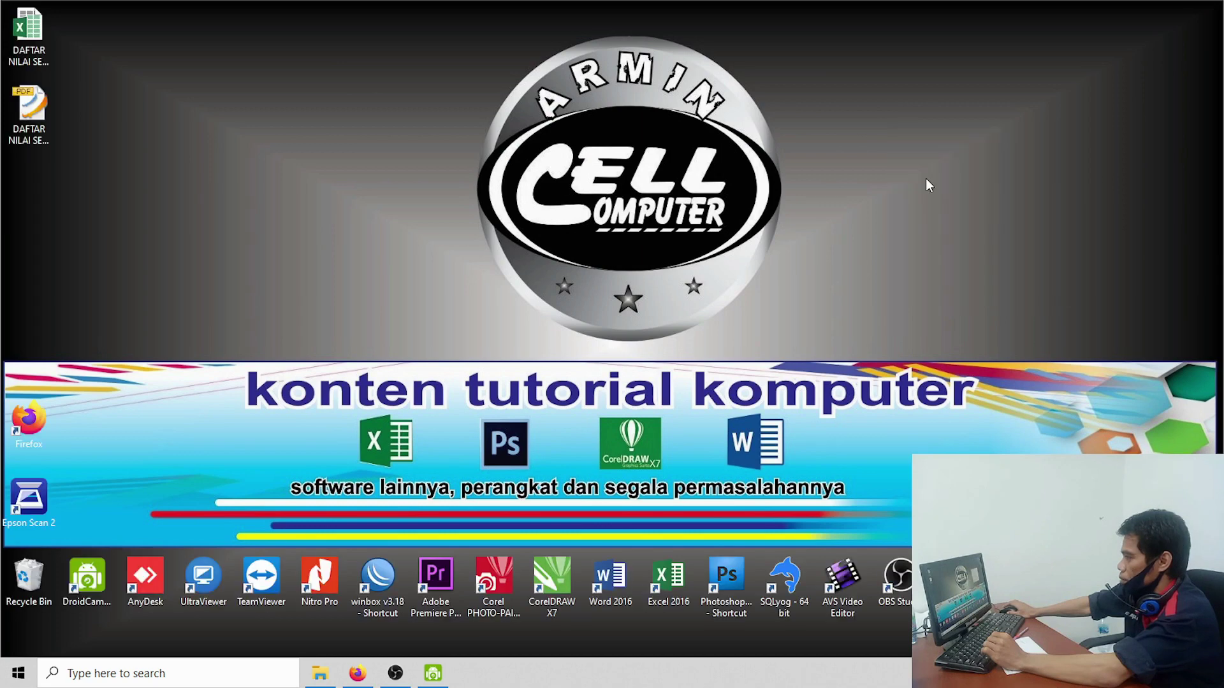
right_click(864, 97)
click(899, 143)
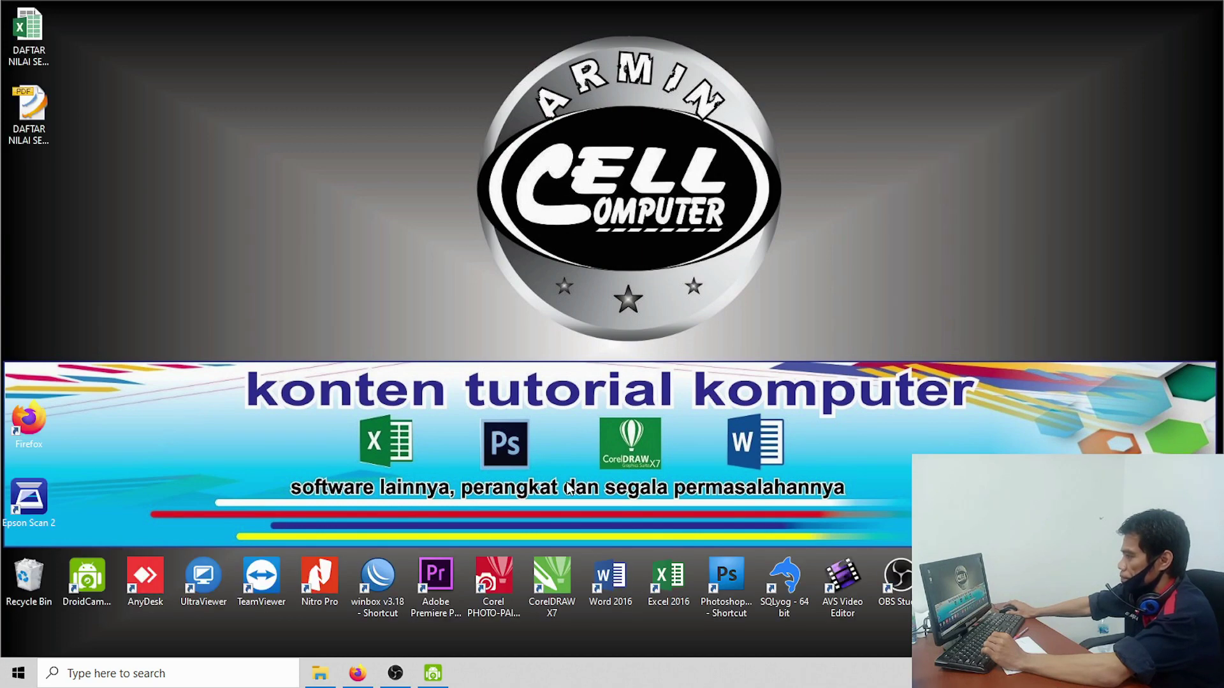